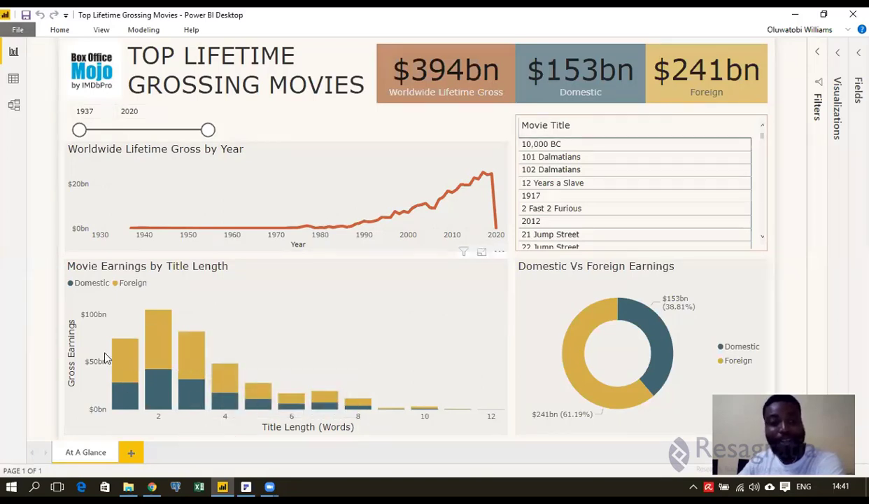
Filter the report to one-, two- and three-word movie titles, then clear the filter.
left_click(120, 382)
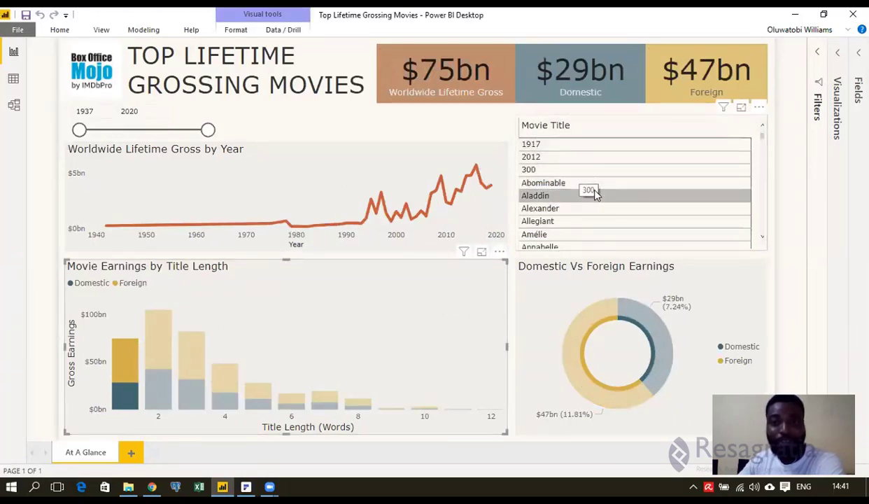
scroll(591, 192, "down", 3)
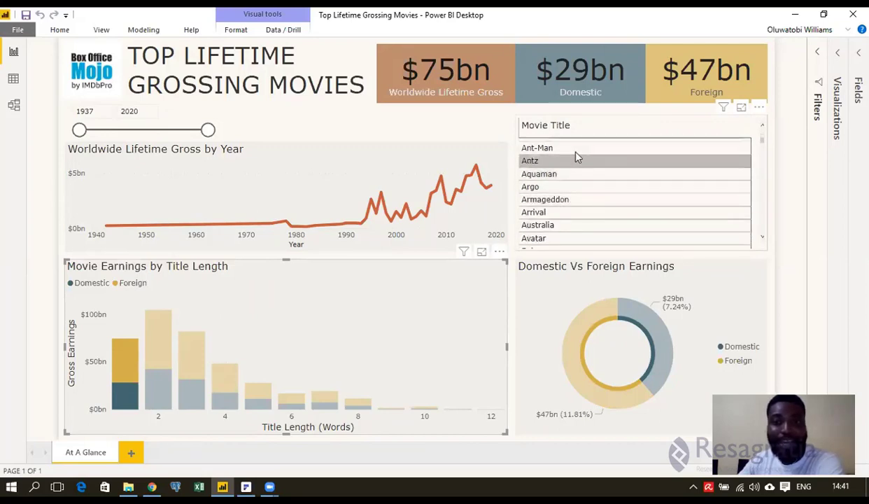
scroll(564, 173, "up", 4)
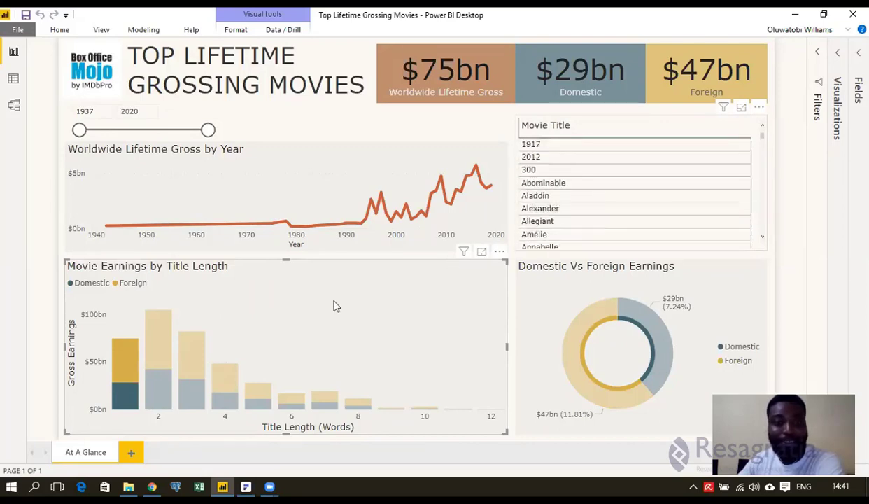
left_click(149, 359)
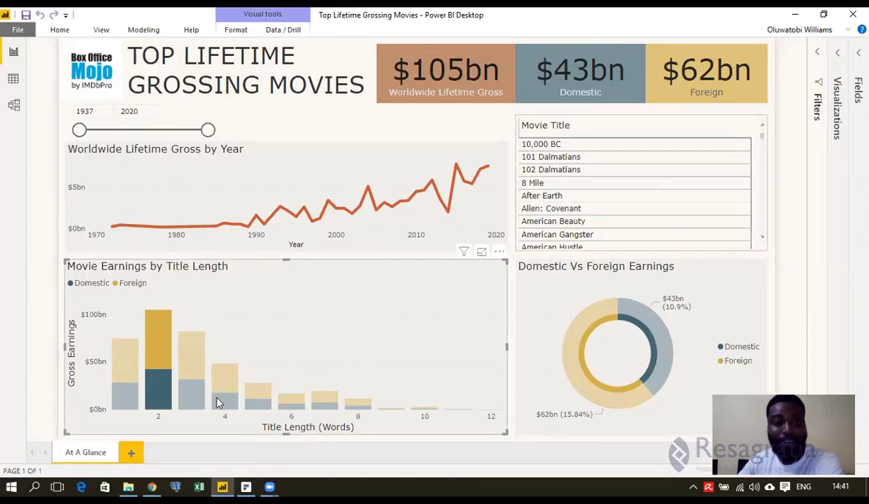
left_click(189, 377)
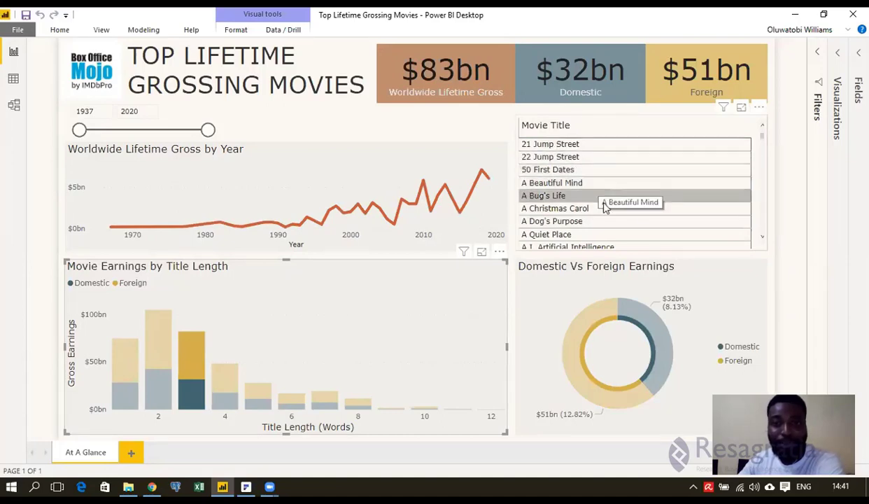
scroll(602, 196, "down", 20)
scroll(609, 211, "down", 10)
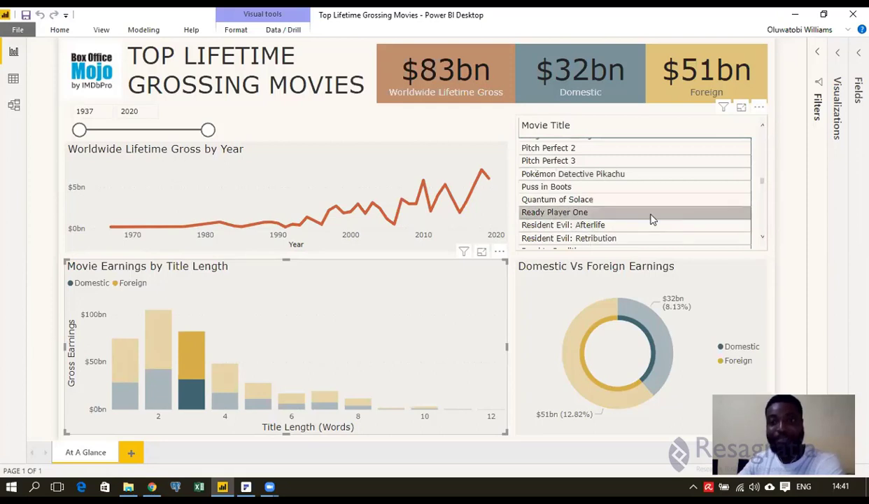
scroll(623, 213, "down", 5)
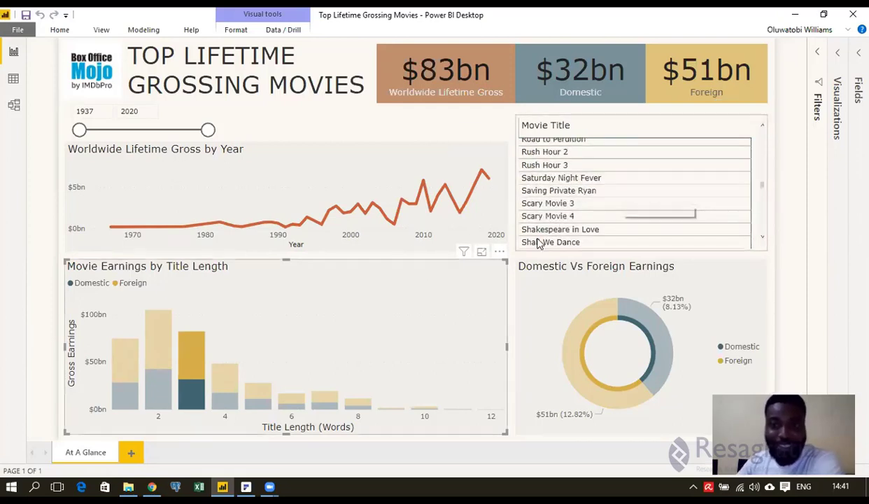
scroll(629, 193, "down", 3)
scroll(637, 208, "up", 10)
left_click(193, 386)
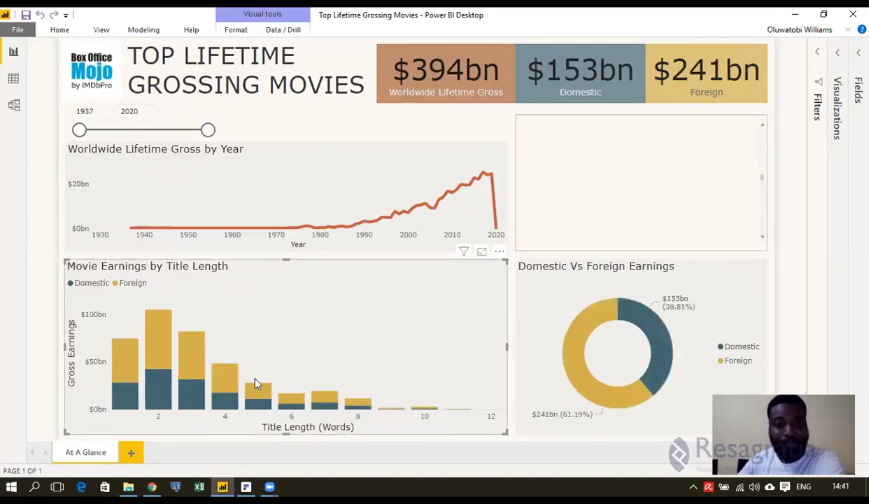
left_click(513, 260)
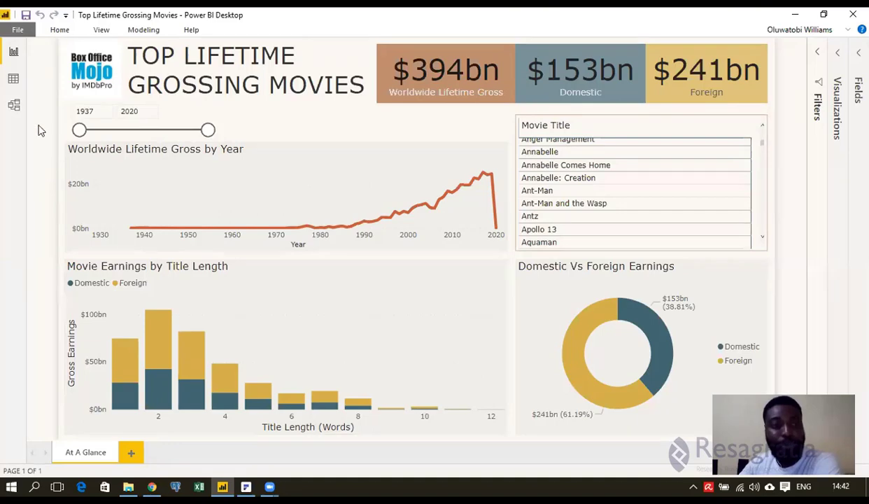
Start a new blank report, then open the Webinar - Friday Jan 31, 2020 folder in File Explorer.
left_click(17, 31)
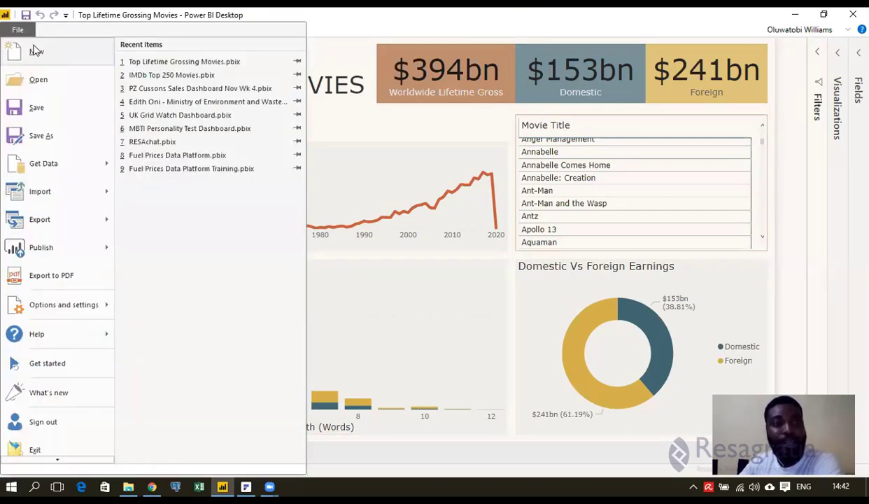
left_click(36, 53)
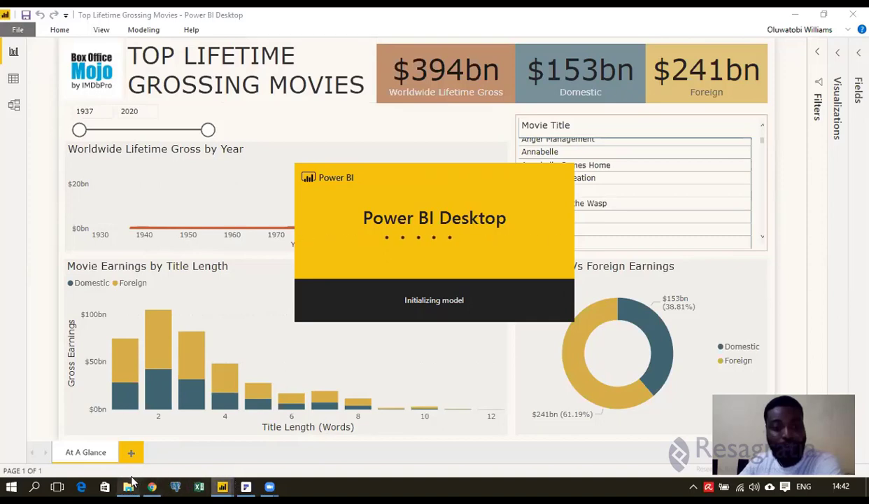
mouse_move(128, 487)
left_click(116, 455)
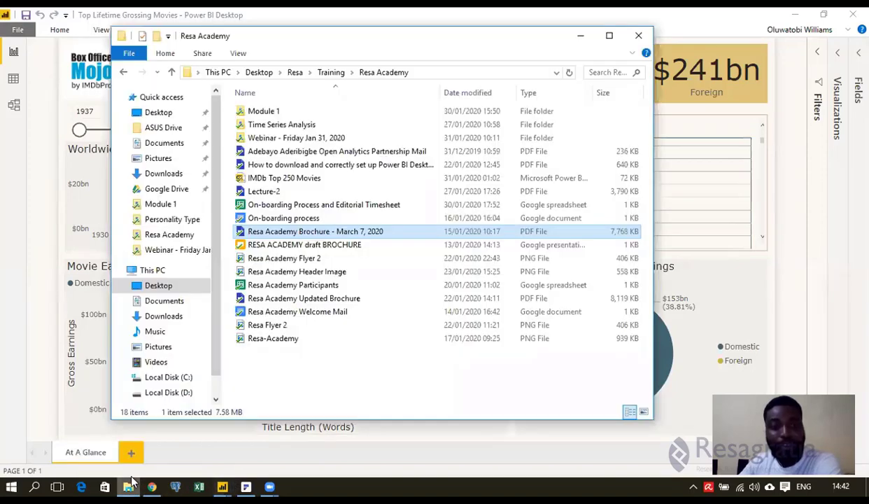
left_click(315, 126)
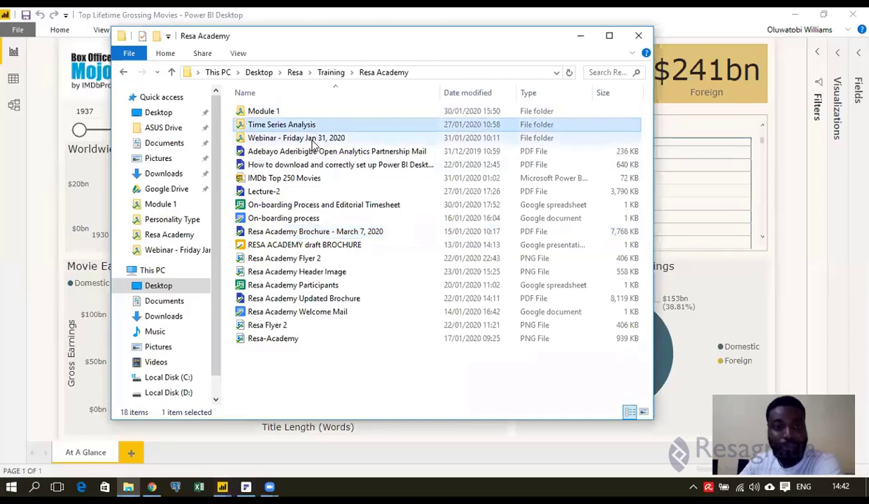
double_click(311, 140)
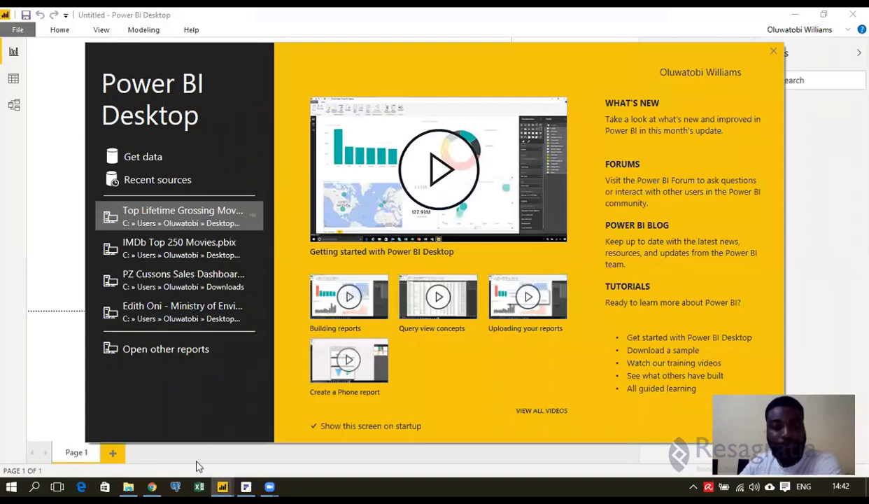
Bring File Explorer to the front and select the Movie Info Sites text file.
left_click(128, 486)
left_click(292, 126)
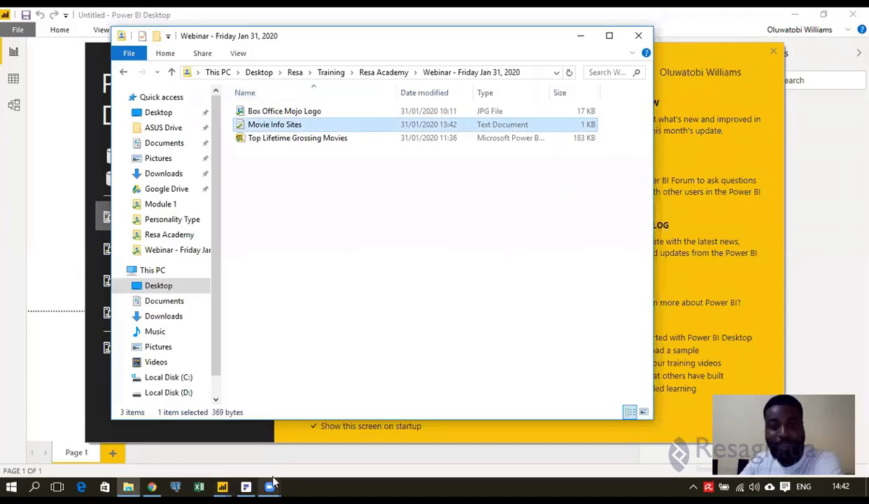
mouse_move(269, 486)
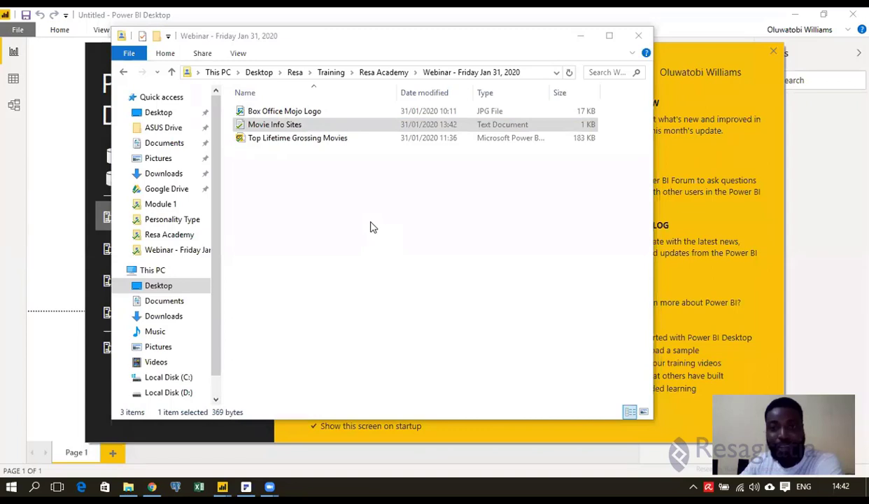
Open Movie Info Sites in Notepad and look over its IMDb link lines.
double_click(314, 126)
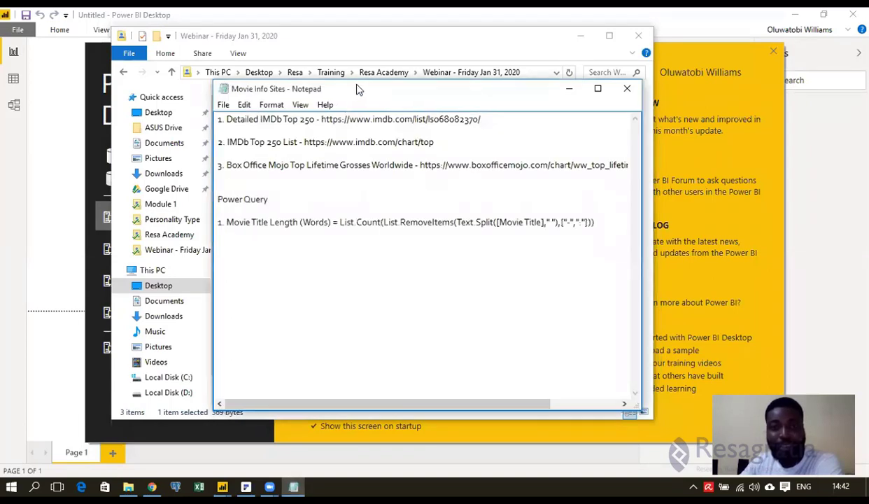
left_click_drag(357, 89, 273, 67)
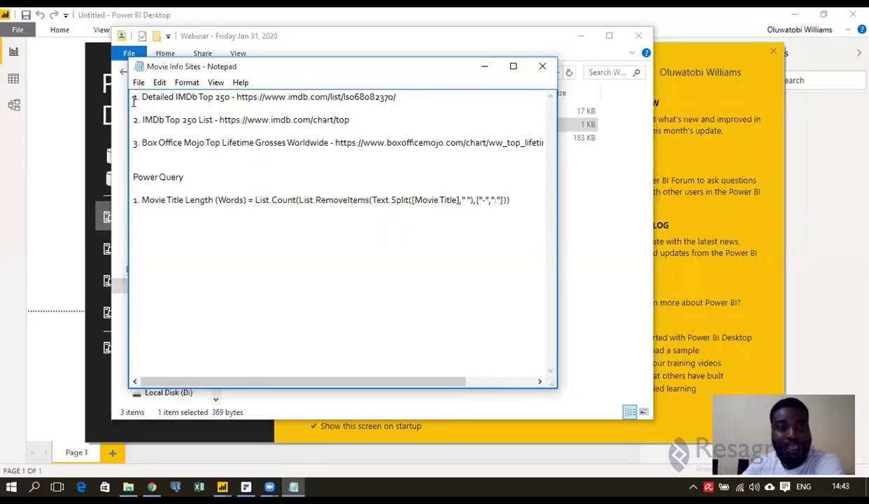
left_click_drag(138, 100, 399, 99)
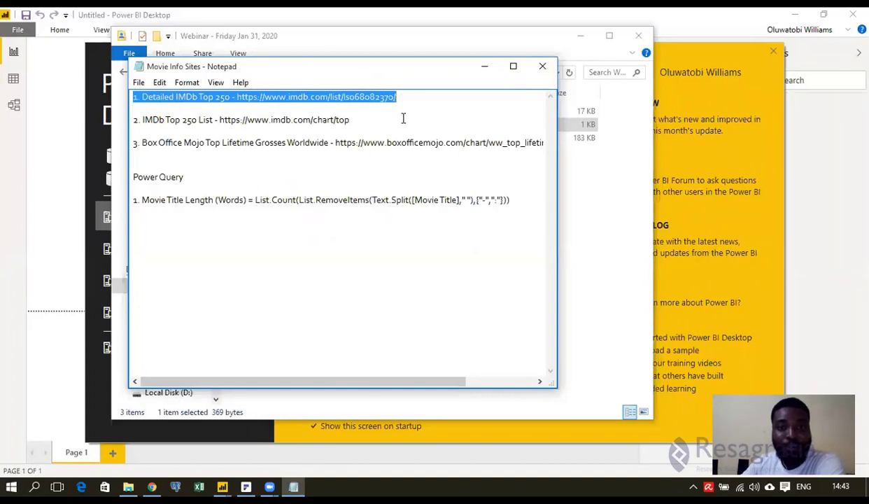
left_click(403, 119)
left_click_drag(130, 96, 420, 98)
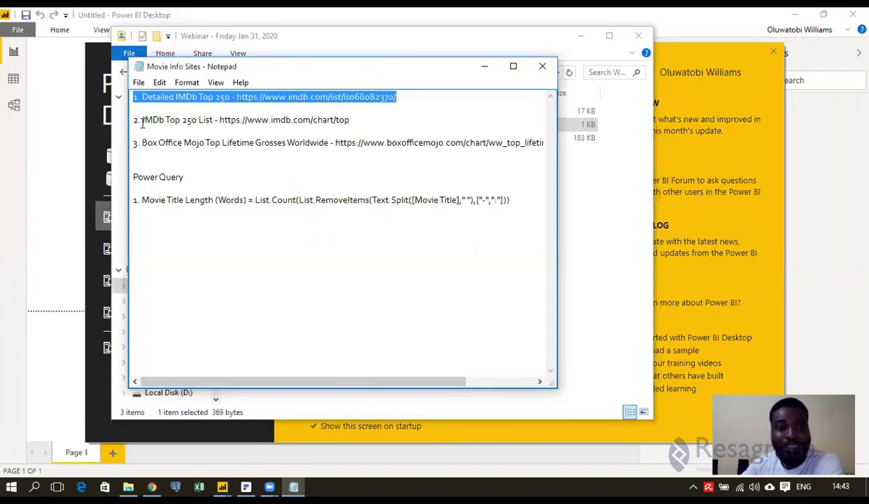
left_click_drag(136, 121, 356, 122)
left_click(210, 121)
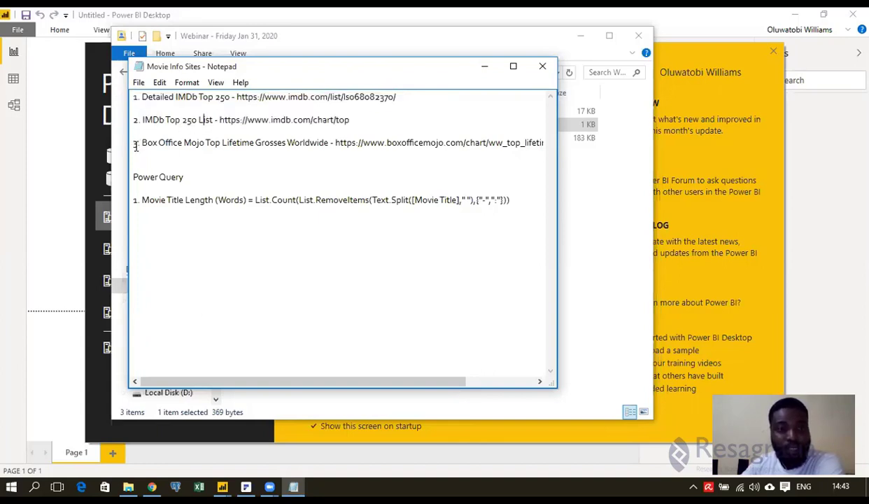
Select the Box Office Mojo Top Lifetime Grosses Worldwide URL on line 3.
left_click_drag(141, 142, 274, 142)
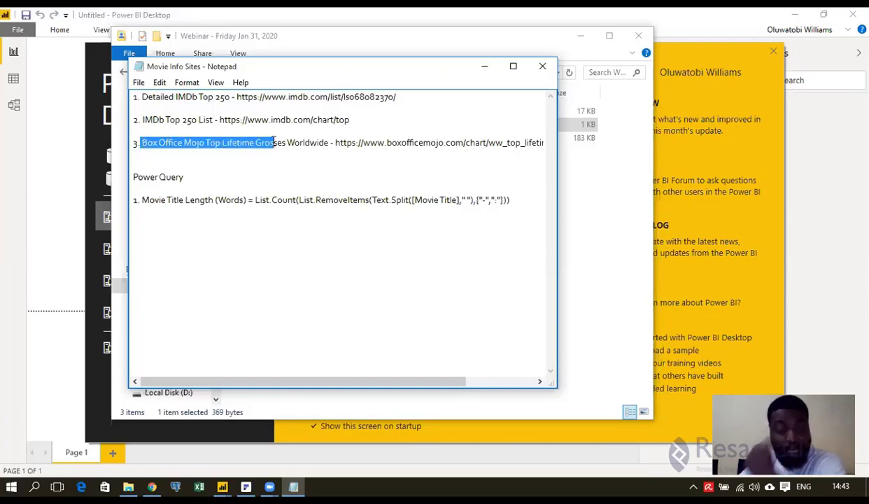
left_click(203, 143)
left_click_drag(205, 142, 328, 143)
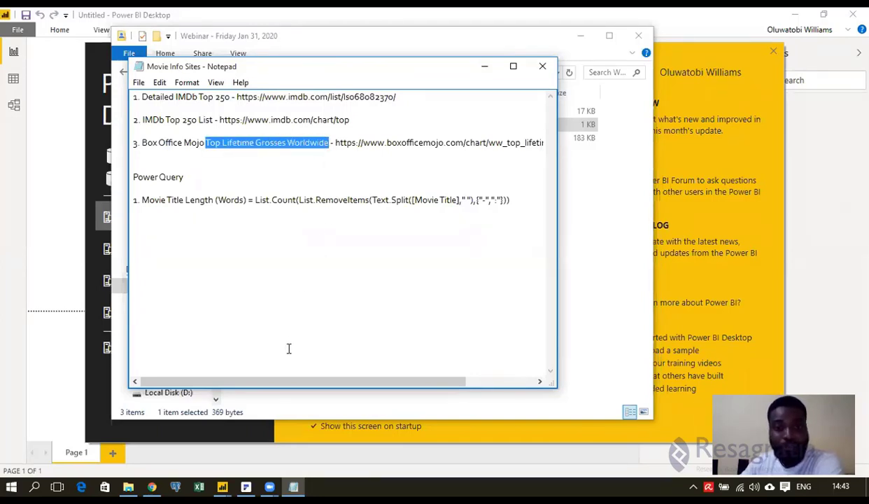
left_click_drag(336, 142, 554, 144)
key("ctrl+c")
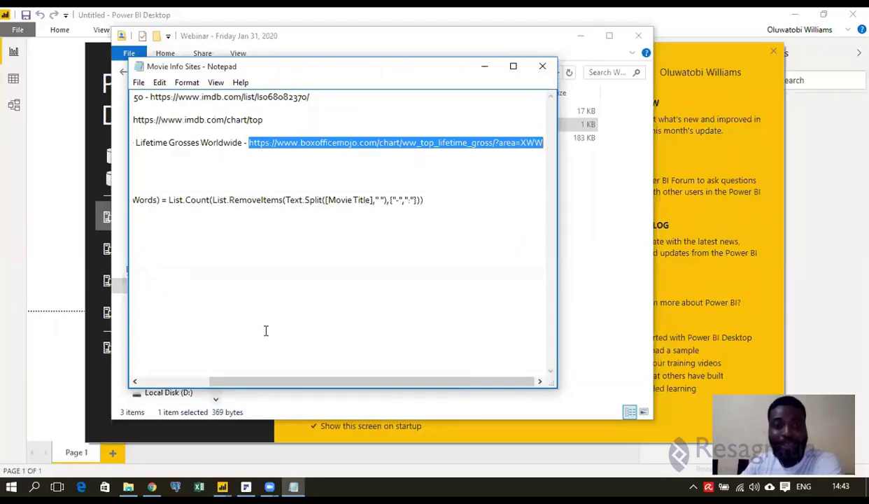
left_click_drag(260, 384, 283, 386)
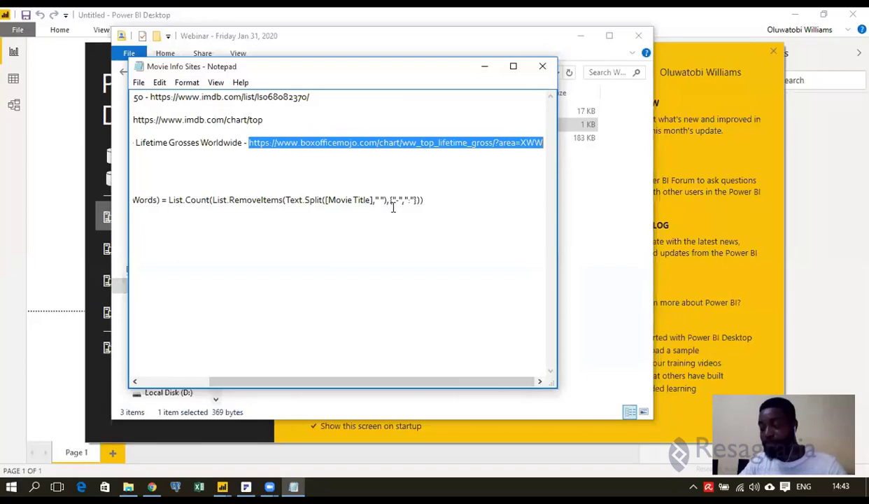
left_click(153, 486)
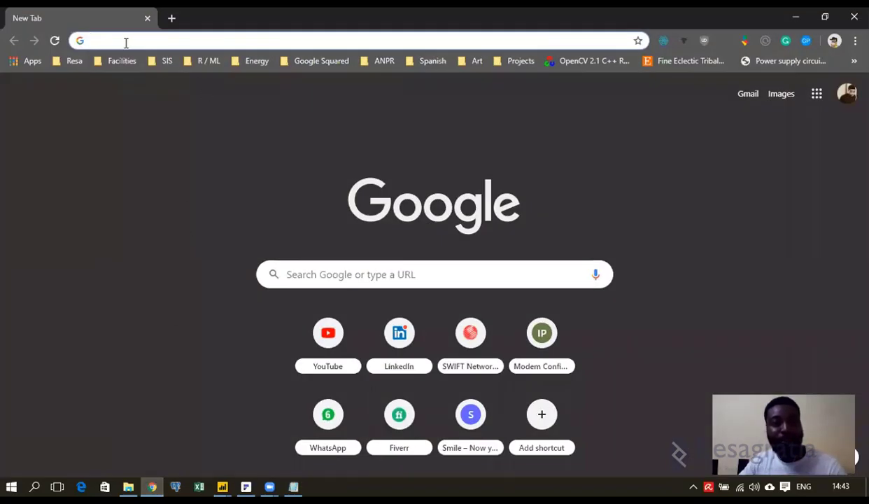
key("ctrl+v")
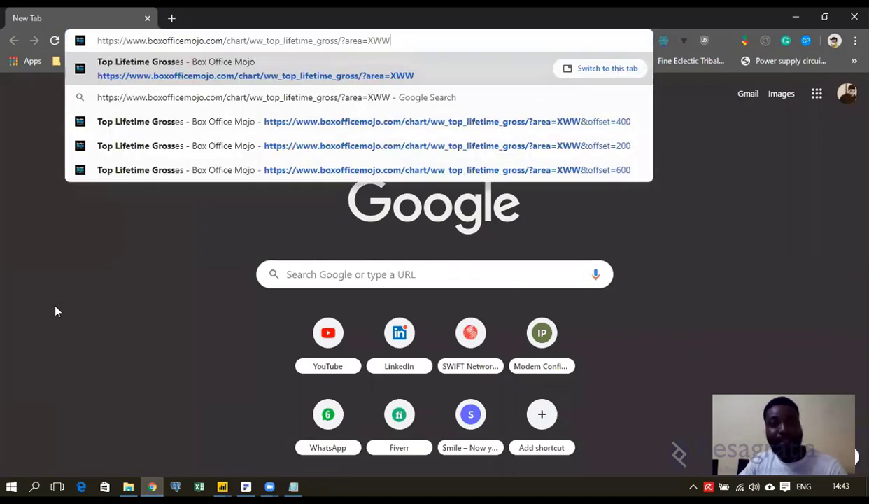
key("Return")
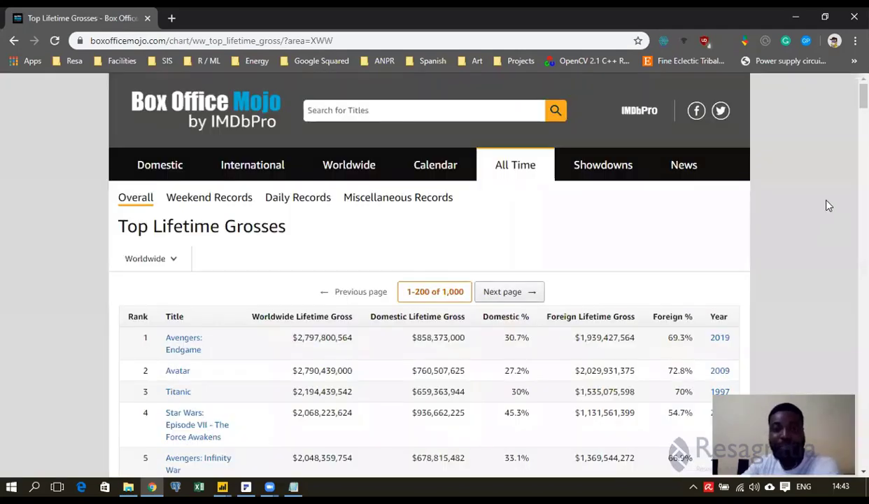
scroll(827, 204, "down", 1)
scroll(827, 204, "up", 1)
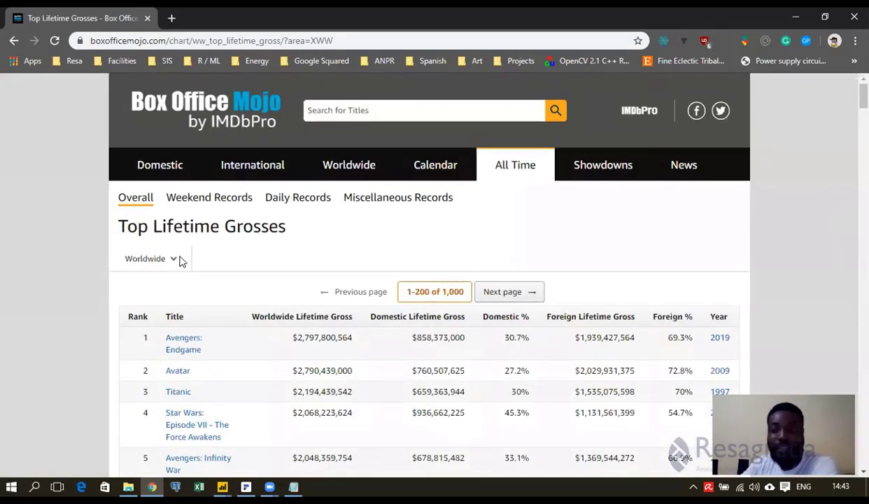
left_click_drag(98, 231, 319, 223)
left_click(319, 225)
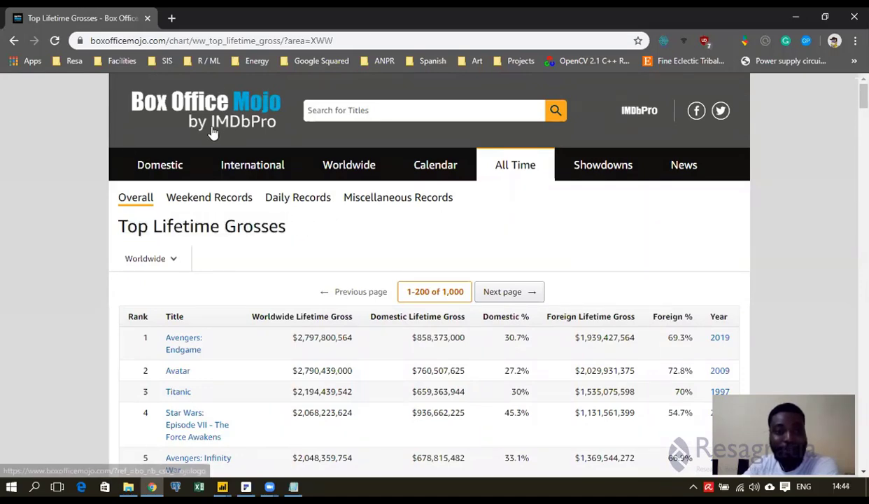
scroll(89, 199, "down", 1)
scroll(87, 220, "down", 1)
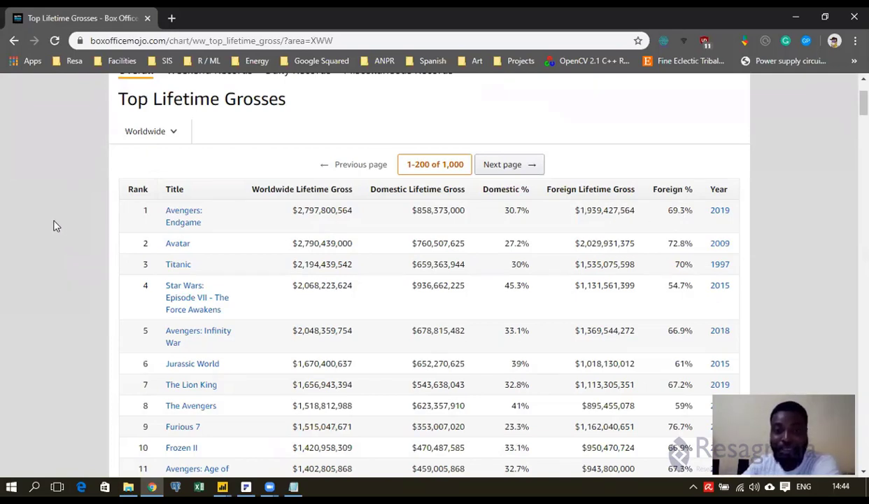
scroll(82, 241, "up", 2)
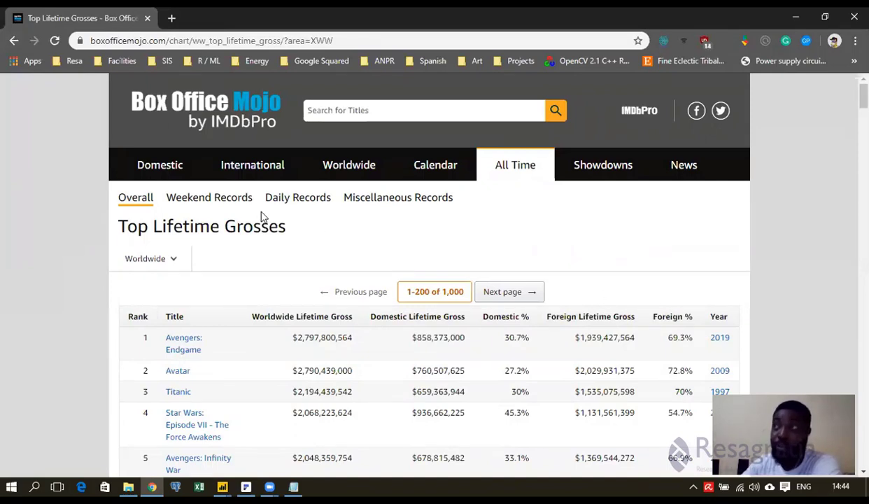
scroll(121, 309, "down", 2)
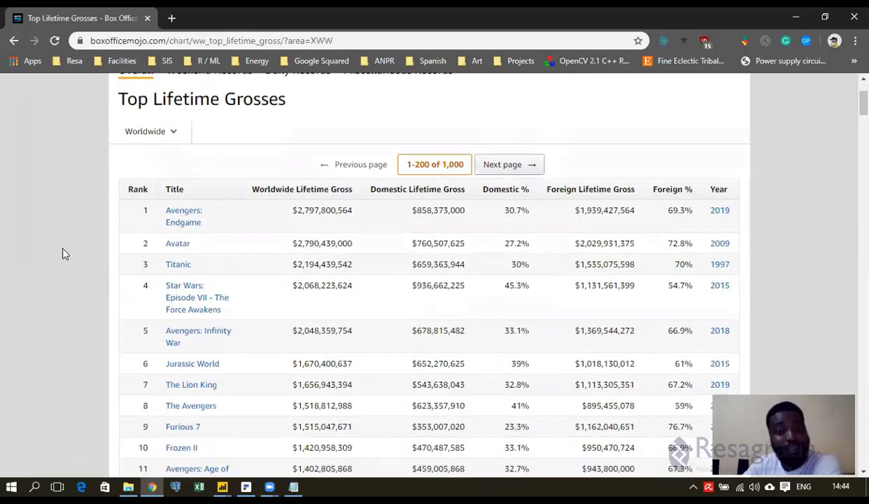
scroll(82, 252, "down", 20)
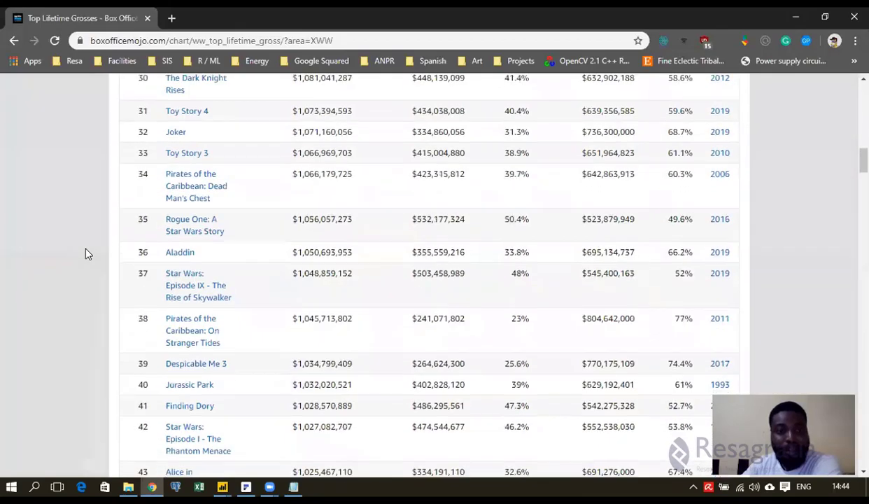
scroll(85, 257, "down", 20)
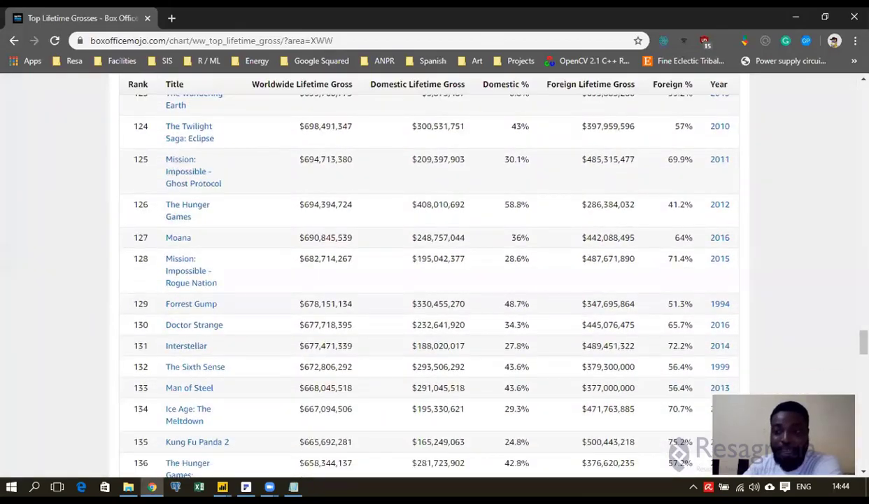
scroll(78, 283, "down", 20)
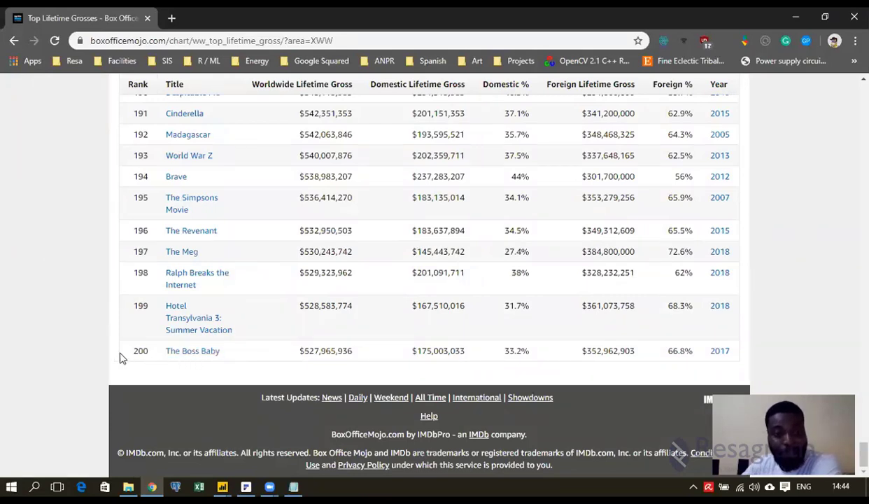
Preview ranks 201–400, return to the 1–200 chart, select its URL, and switch to Untitled Power BI.
key("Home")
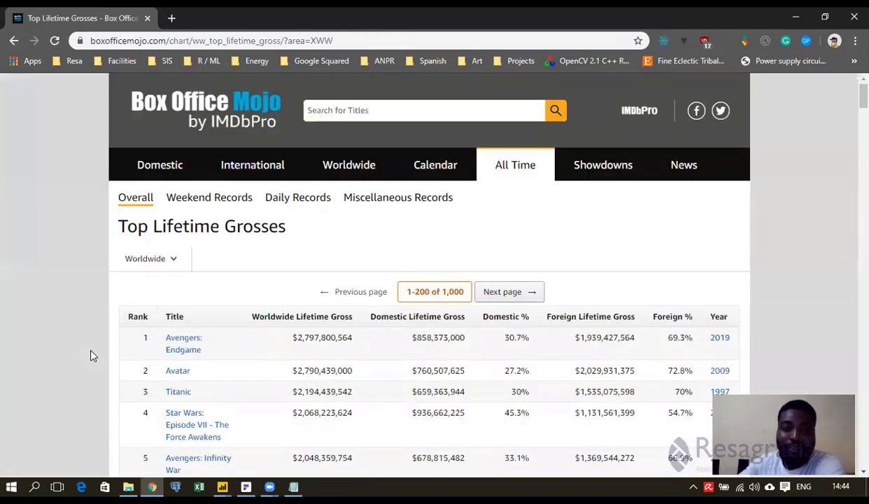
left_click(509, 298)
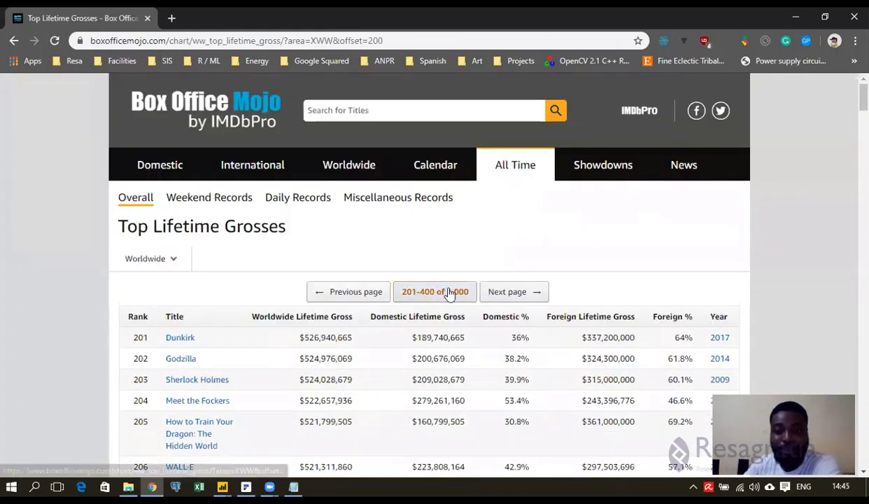
left_click(336, 299)
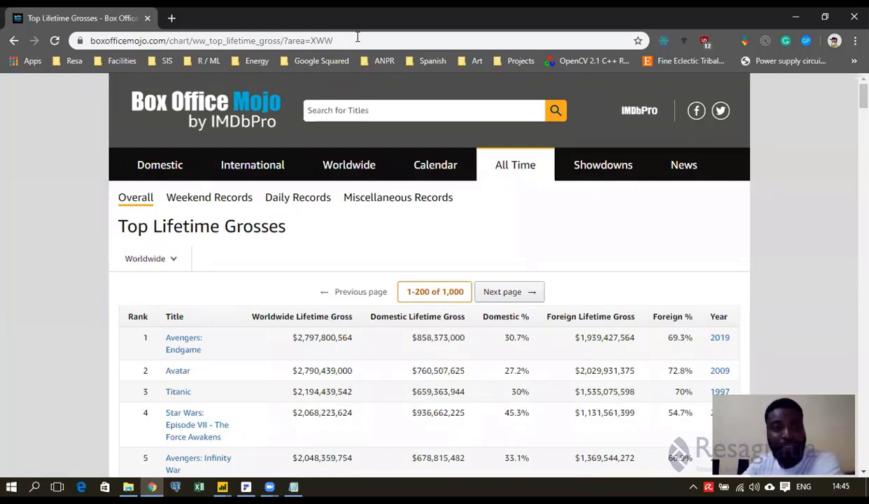
left_click(127, 41)
key("ctrl+c")
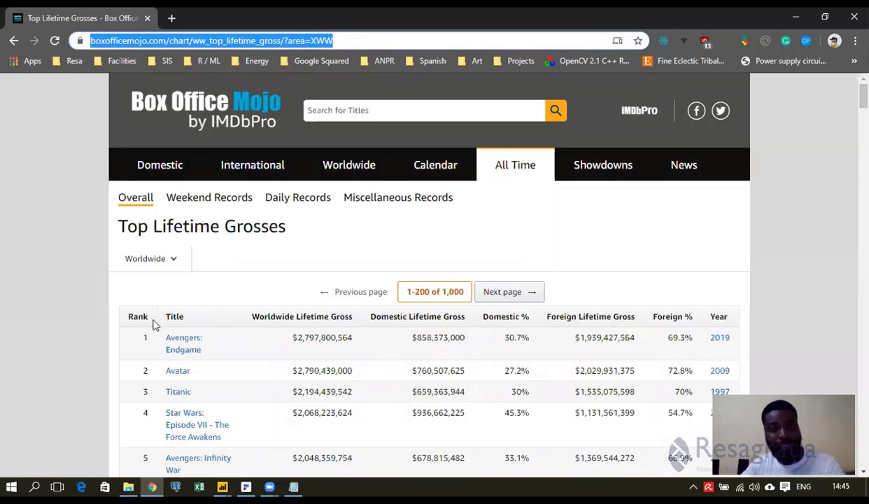
left_click(224, 482)
left_click(259, 431)
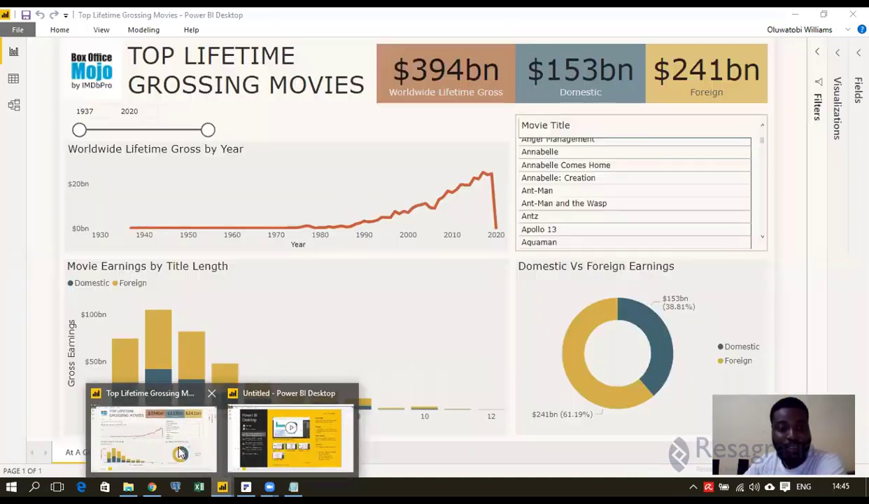
View the Top Lifetime Grossing Movies report, open Get Data in Untitled, then return to Chrome.
left_click(177, 439)
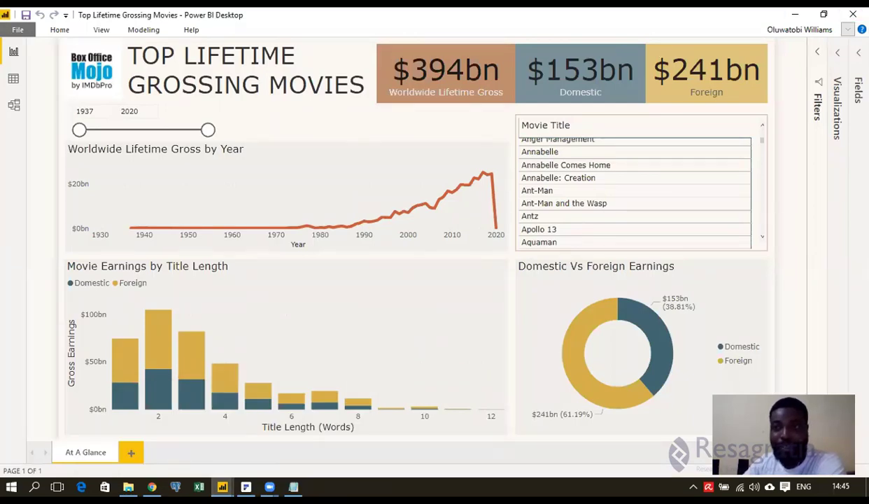
left_click(848, 29)
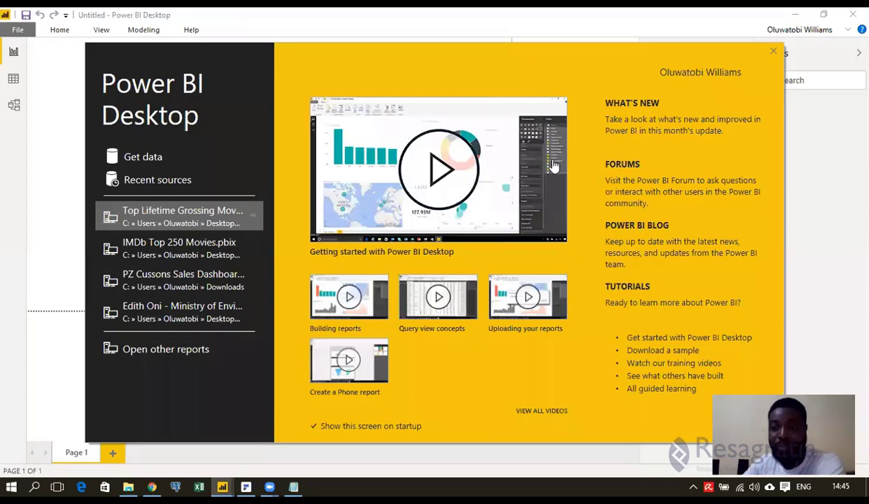
left_click(143, 160)
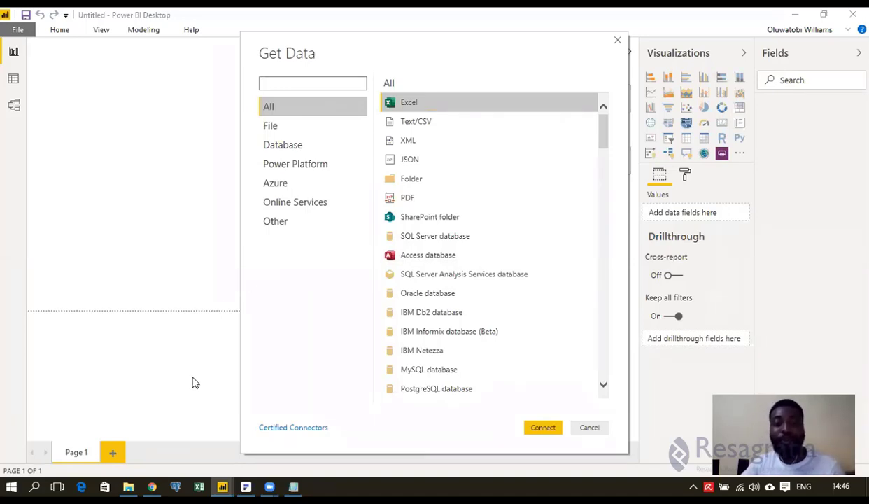
left_click(154, 481)
scroll(51, 273, "down", 3)
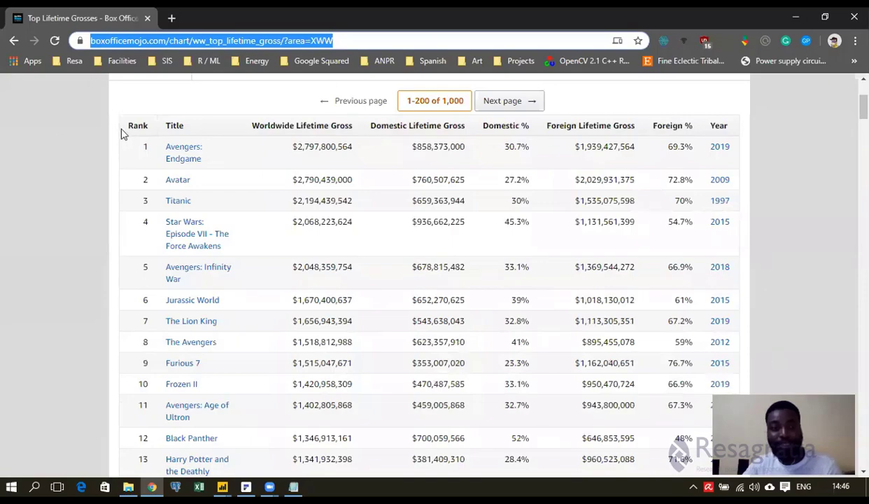
scroll(720, 188, "down", 6)
scroll(719, 188, "up", 6)
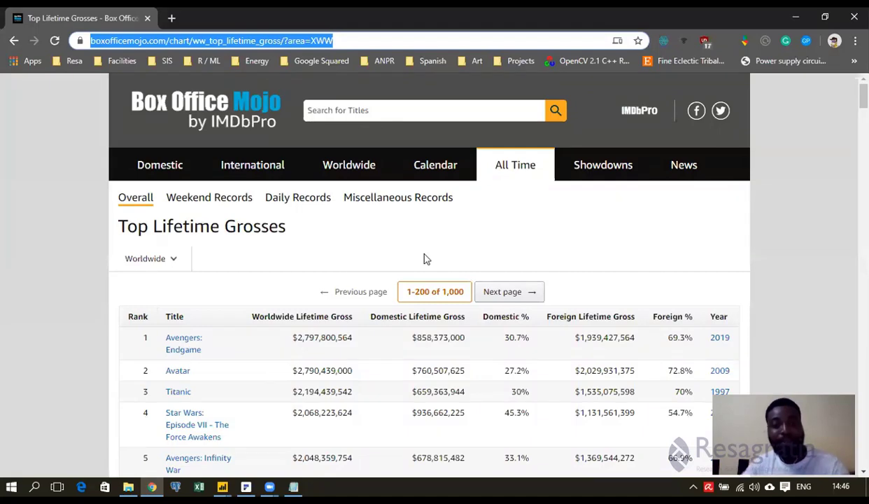
scroll(420, 259, "down", 2)
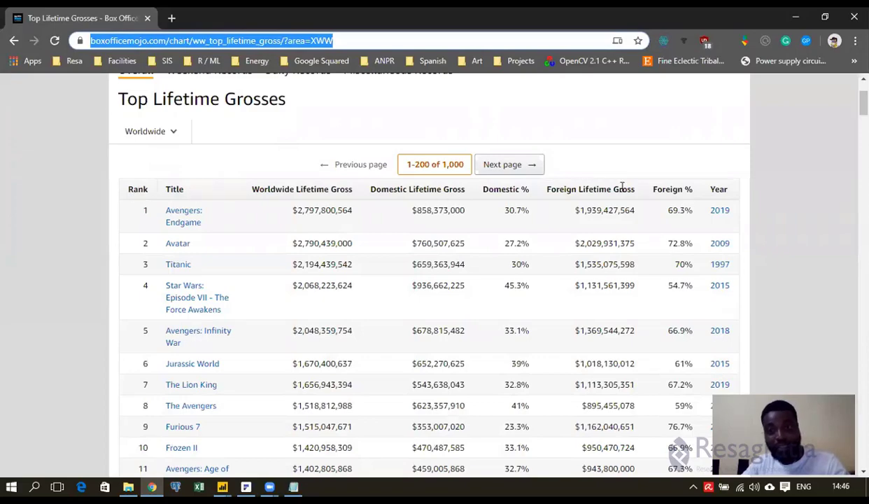
scroll(624, 249, "down", 3)
scroll(629, 194, "up", 5)
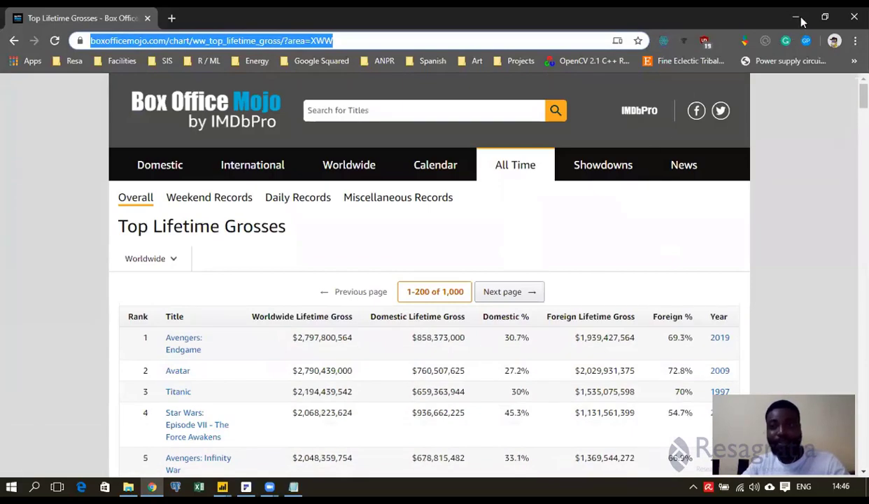
Use the Web connector to load the copied Box Office Mojo top lifetime grosses URL.
left_click(800, 17)
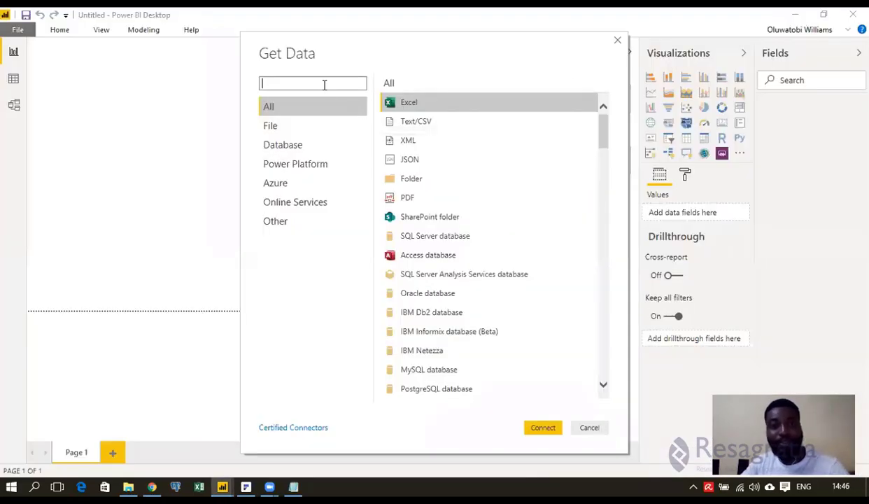
type("web")
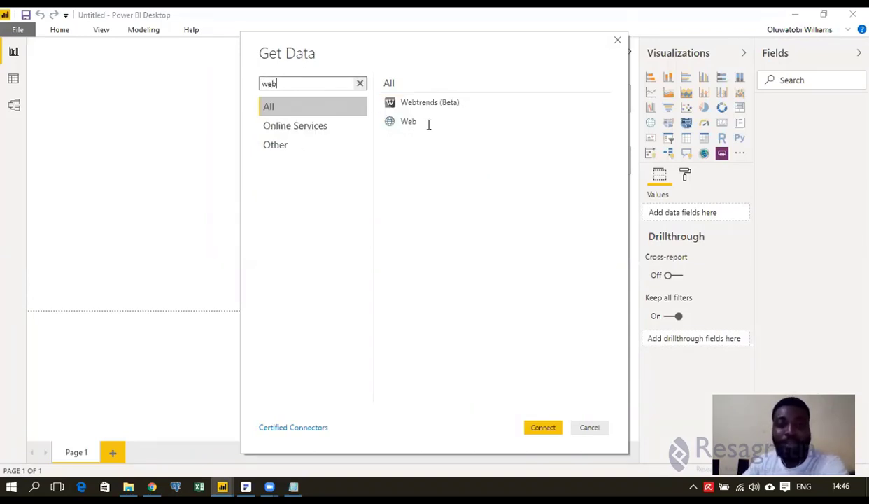
left_click(432, 127)
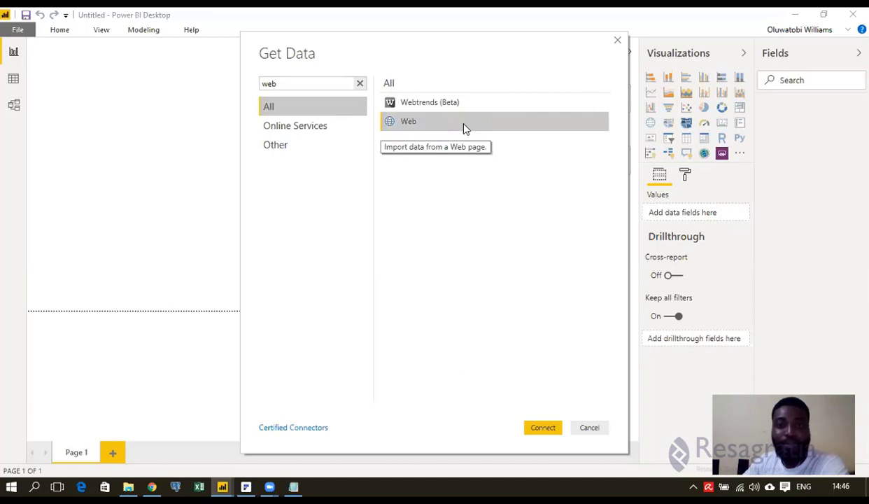
double_click(463, 128)
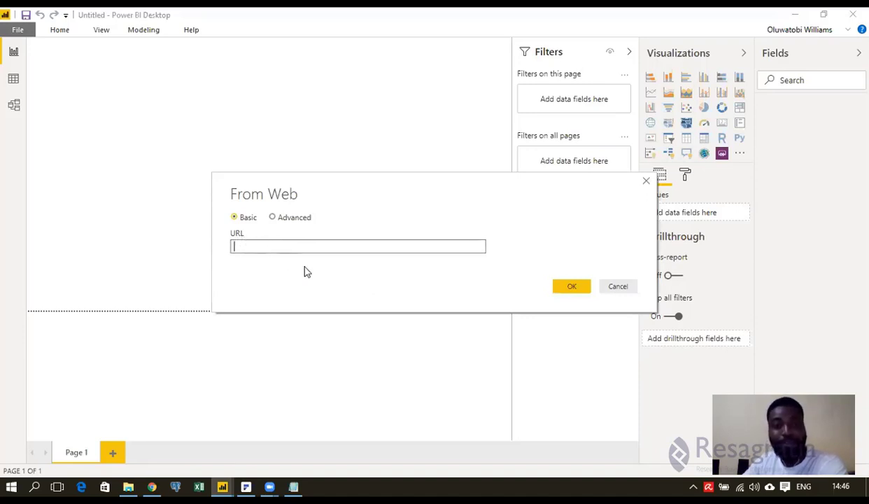
key("ctrl+v")
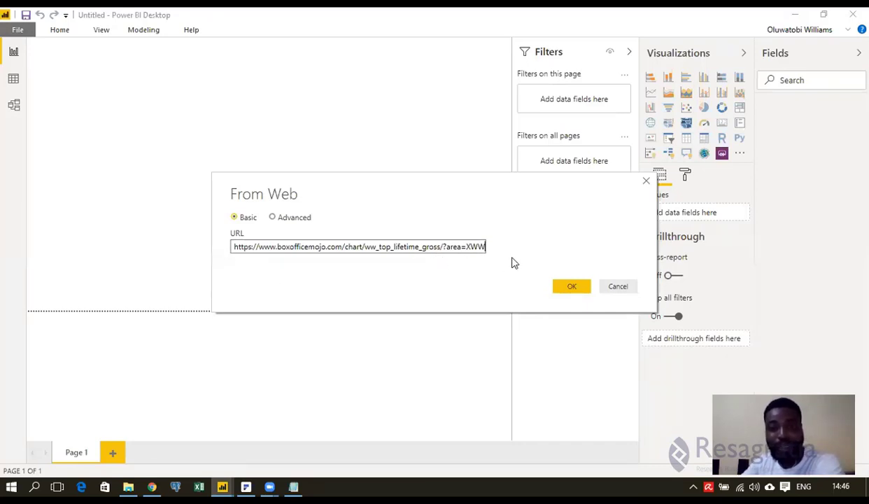
left_click(572, 288)
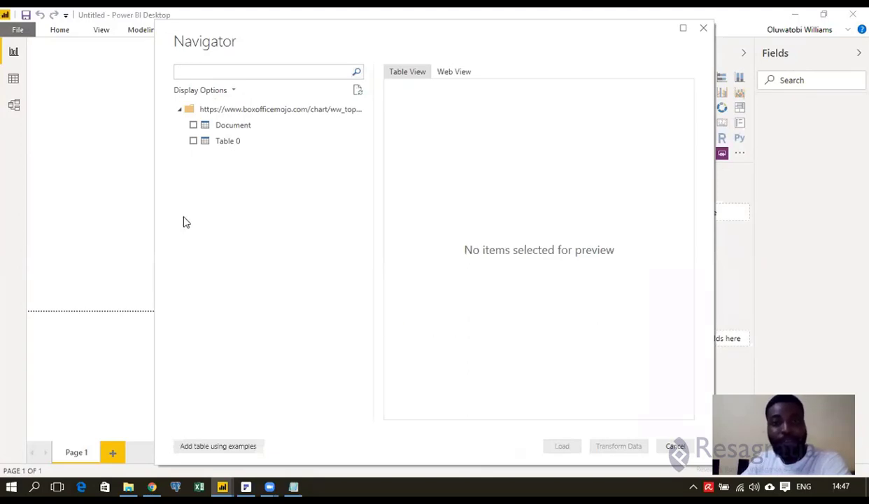
Preview Document and Table 0 in Navigator, tick Table 0, and send it to Transform Data.
left_click(232, 131)
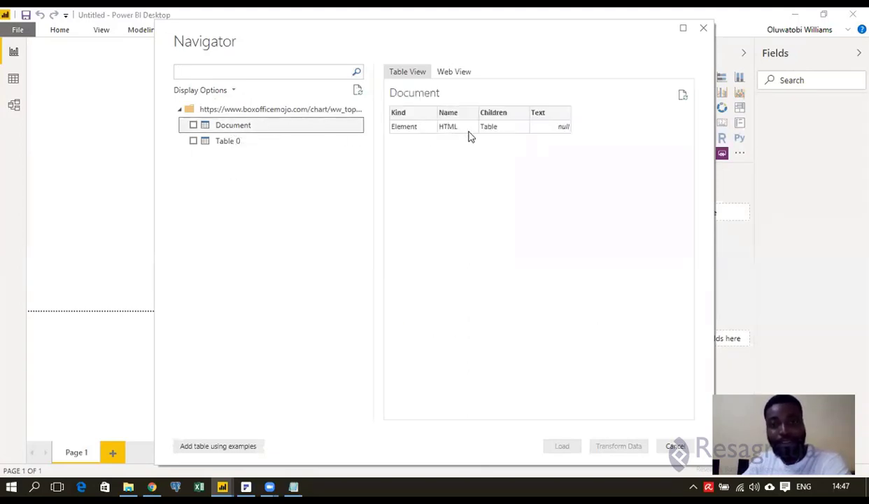
left_click(217, 144)
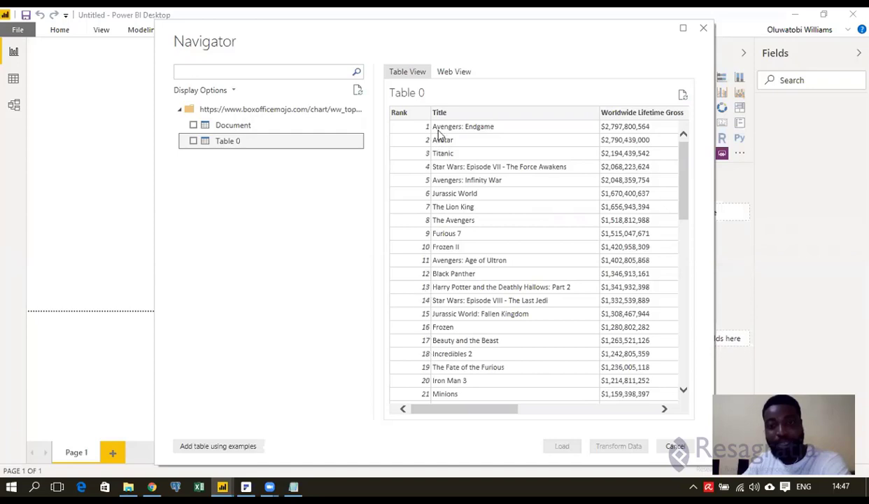
left_click(467, 411)
left_click_drag(467, 411, 625, 418)
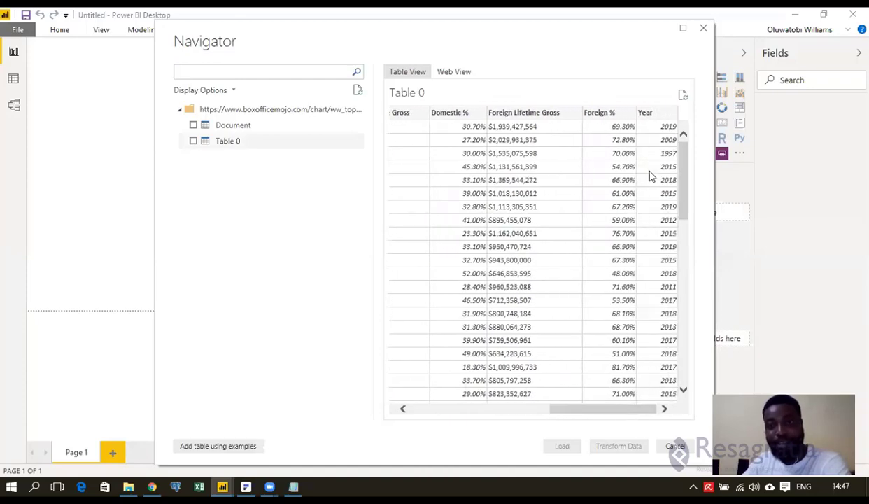
scroll(663, 178, "down", 5)
scroll(666, 186, "up", 5)
left_click_drag(608, 412, 453, 427)
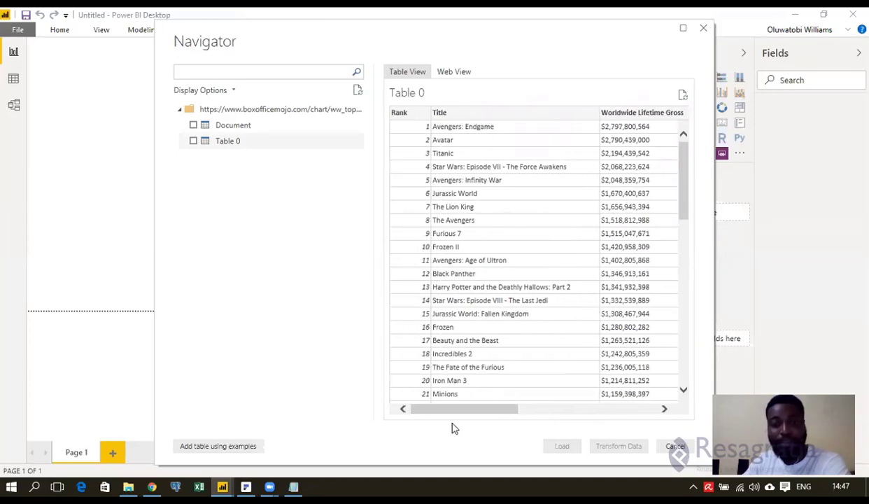
left_click(194, 142)
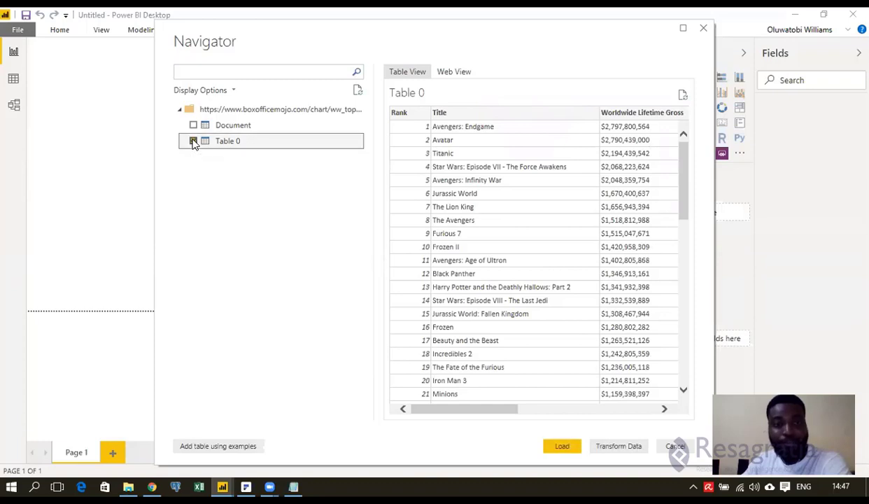
left_click(618, 446)
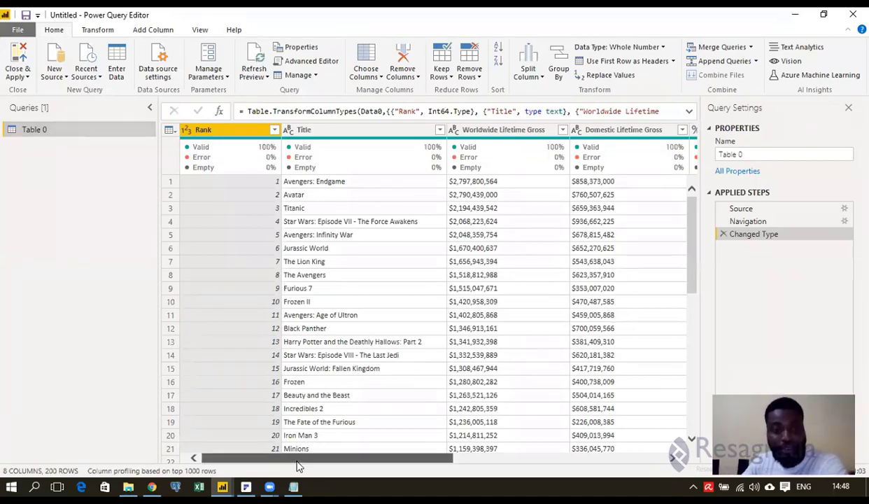
Rename the Table 0 query to 'Top 200'.
left_click_drag(297, 462, 506, 462)
left_click_drag(429, 471, 286, 472)
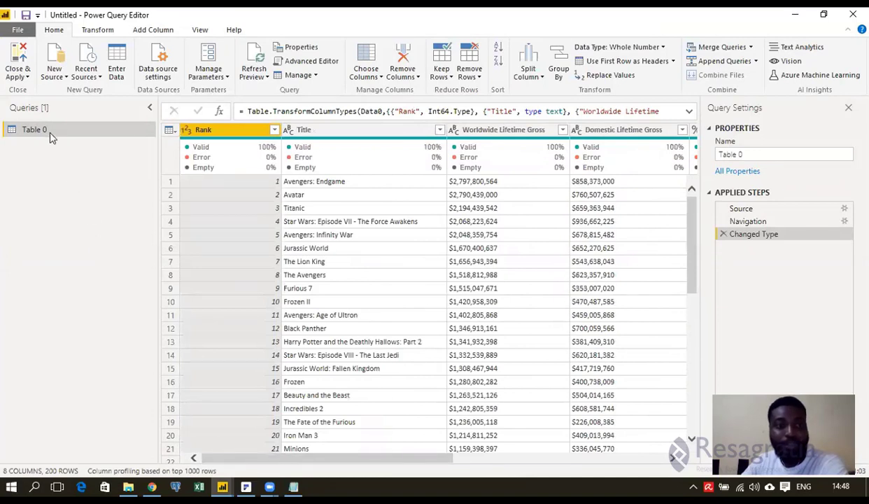
double_click(49, 131)
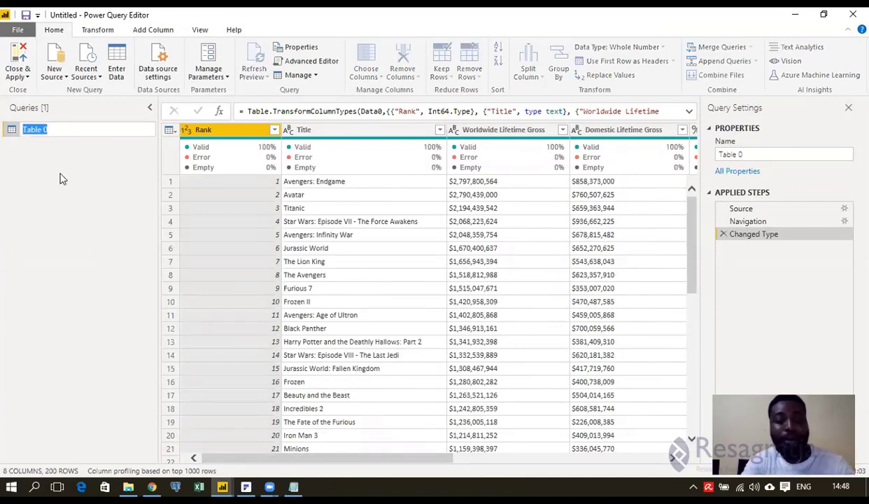
type("Top 20")
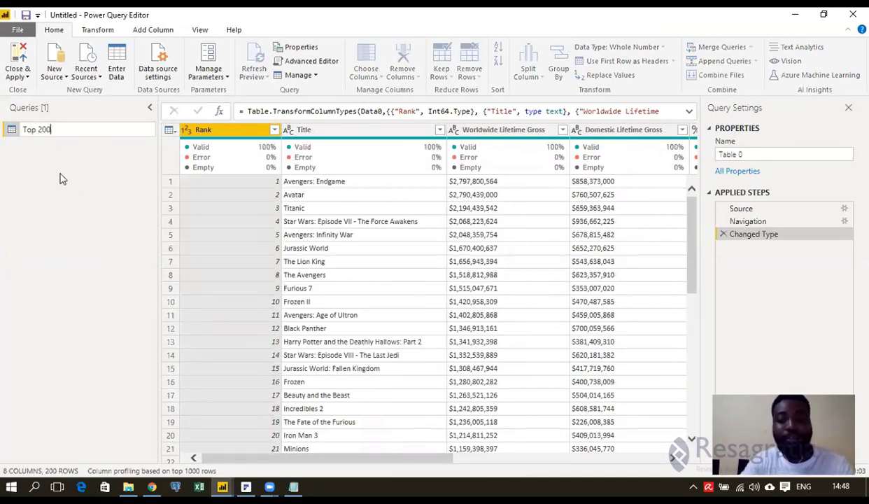
type("0")
key("Return")
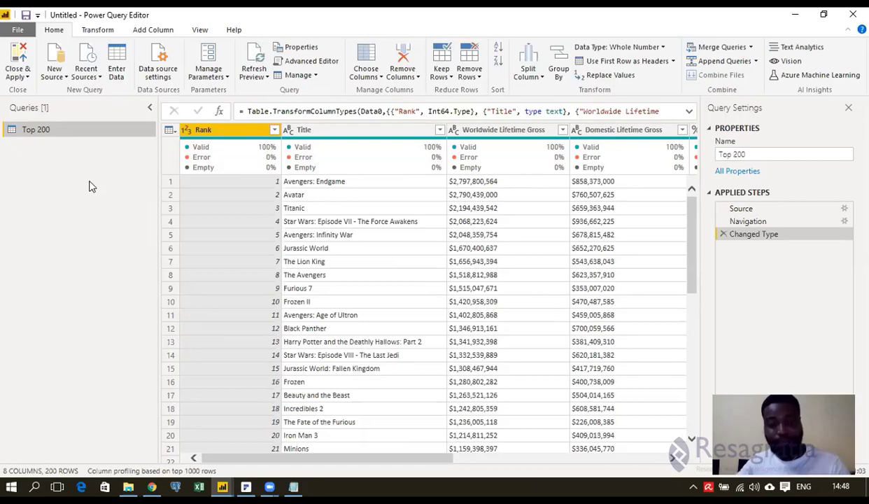
Go to Box Office Mojo's ranks 201–400 page, take its offset=200 address, and return to Power Query.
left_click(152, 487)
scroll(342, 232, "down", 1)
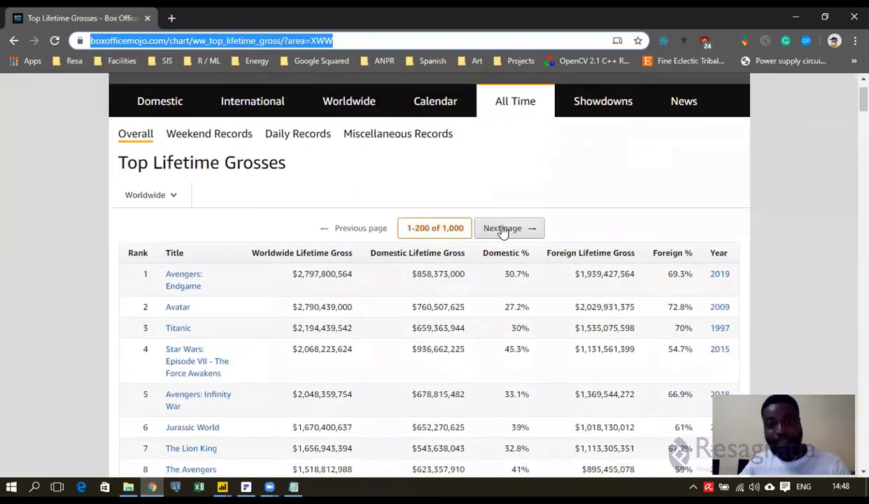
left_click(515, 233)
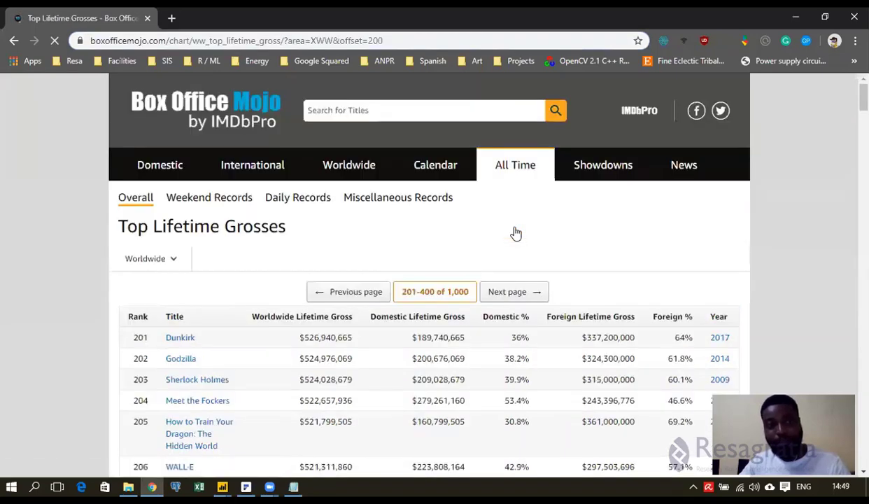
left_click(394, 41)
key("ctrl+c")
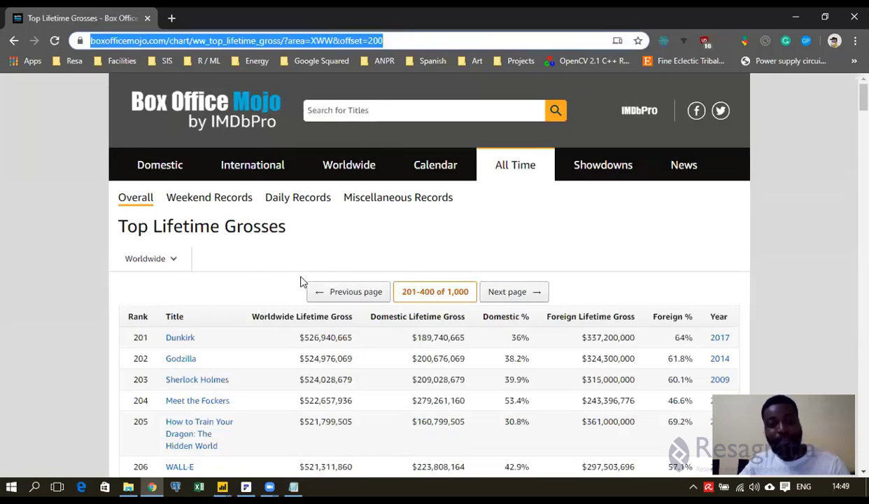
key("alt+Tab")
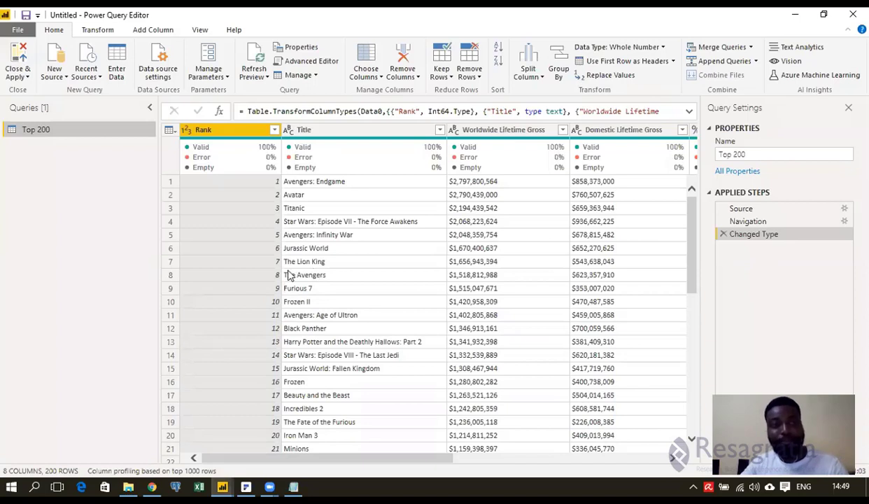
Add a New Source Web connection to the pasted offset=200 Box Office Mojo URL.
left_click(58, 58)
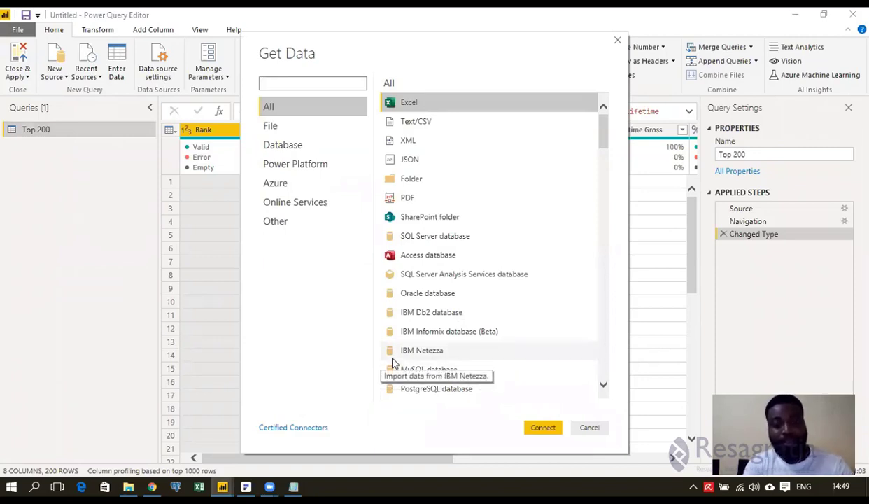
type("web")
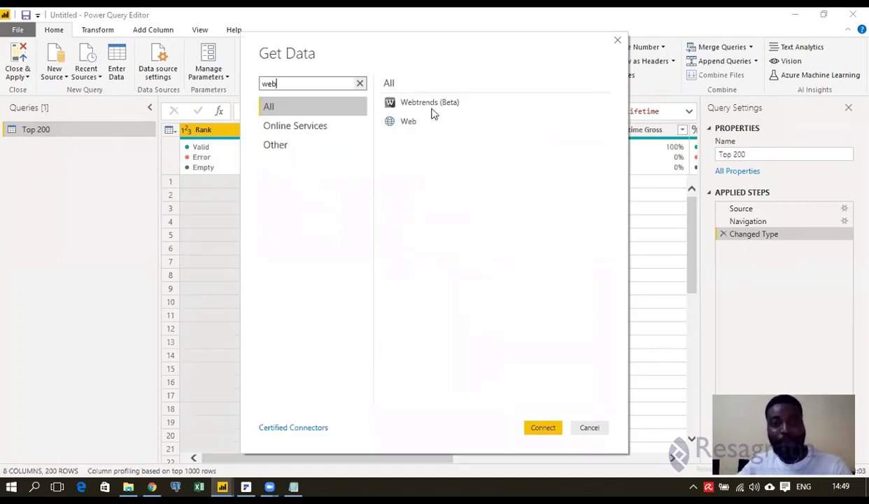
double_click(448, 125)
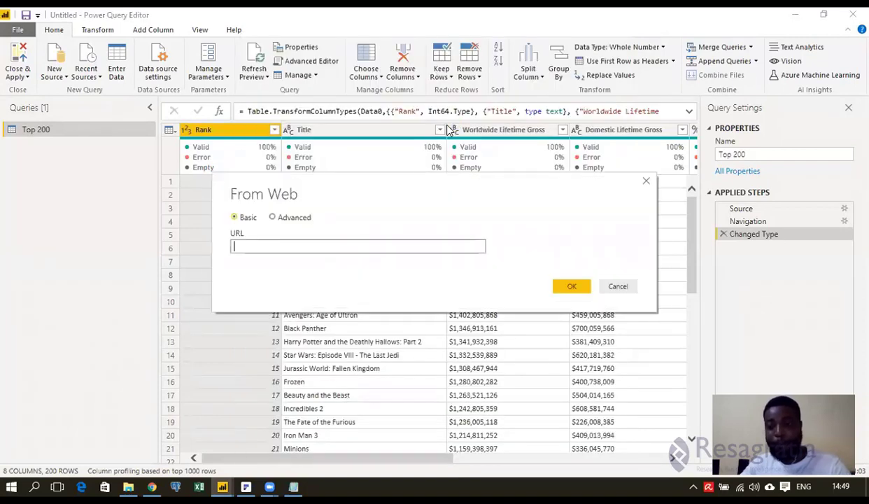
key("ctrl+v")
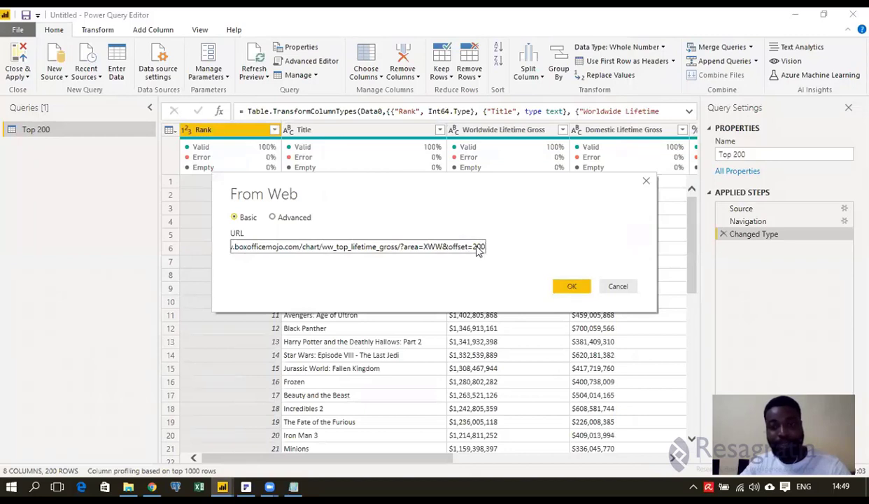
left_click(570, 287)
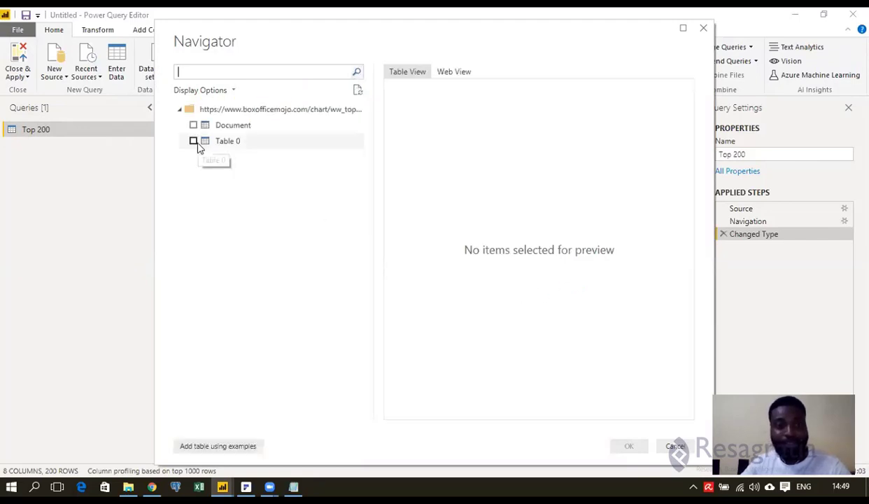
Preview Table 0 in both Web View and Table View, then load it as a query.
left_click(194, 142)
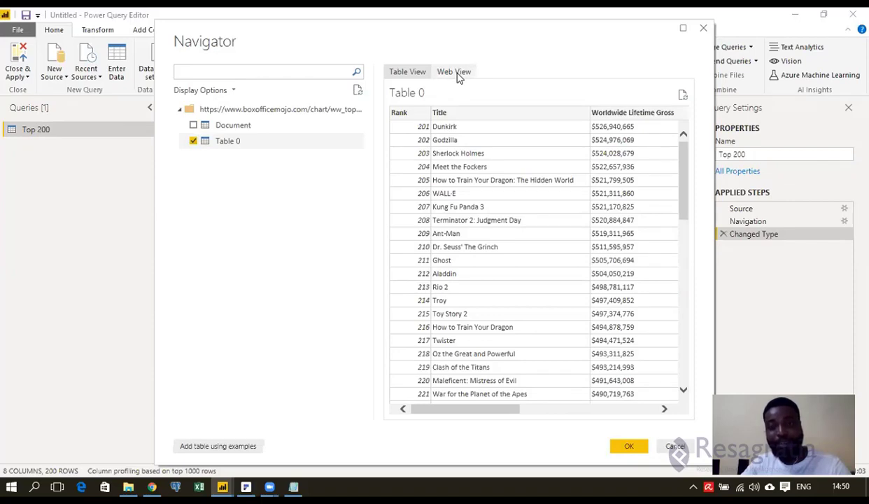
left_click(455, 73)
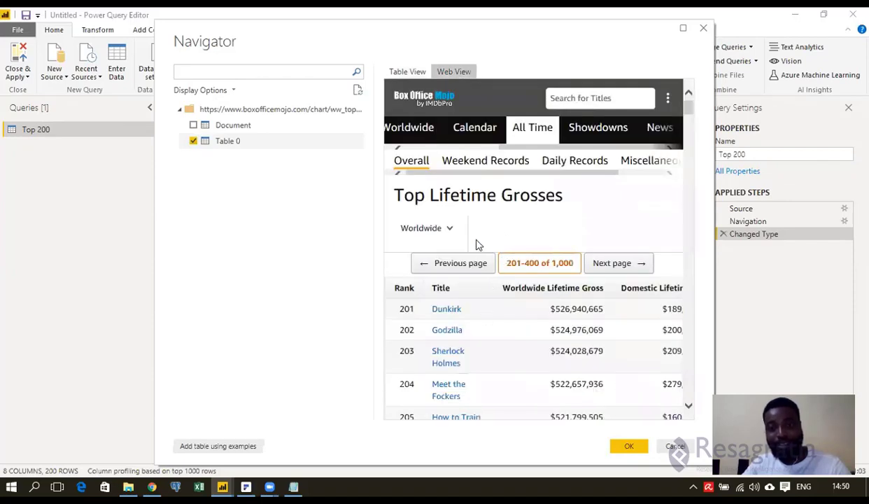
scroll(499, 271, "down", 4)
scroll(500, 263, "up", 2)
scroll(500, 252, "up", 3)
left_click(411, 71)
scroll(434, 300, "down", 6)
scroll(434, 299, "up", 6)
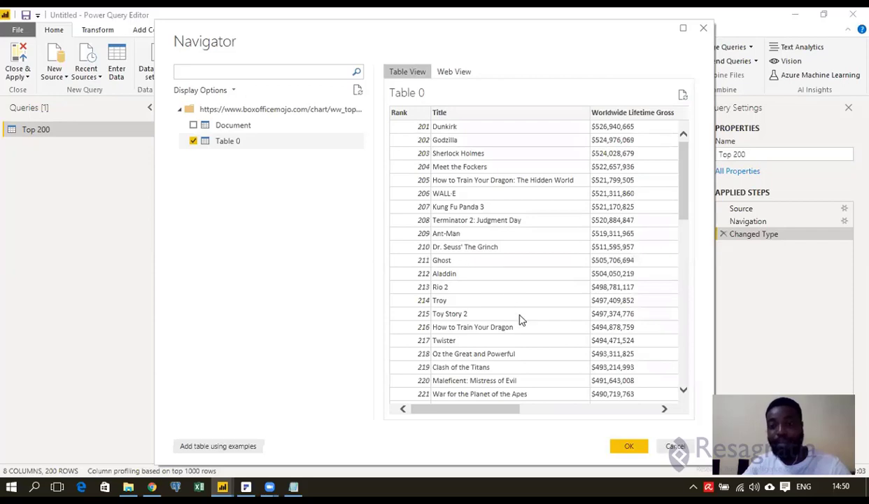
mouse_move(486, 408)
left_mouse_down()
mouse_move(623, 408)
mouse_move(480, 411)
left_mouse_up()
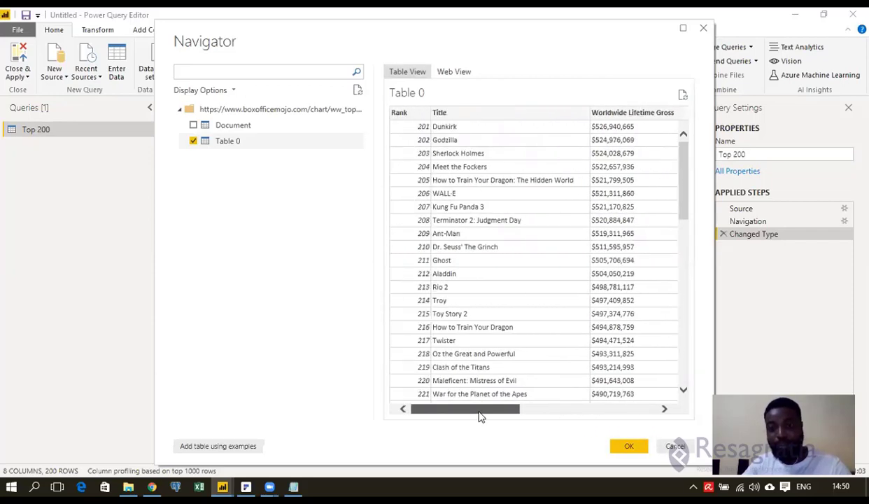
left_click(629, 447)
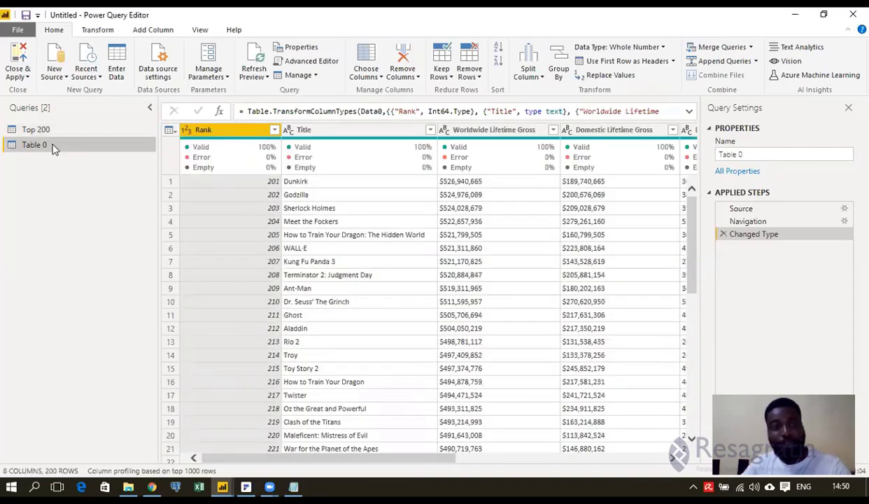
Rename the new Table 0 query to 'Top 201 - 400'.
double_click(54, 147)
type("Top 201")
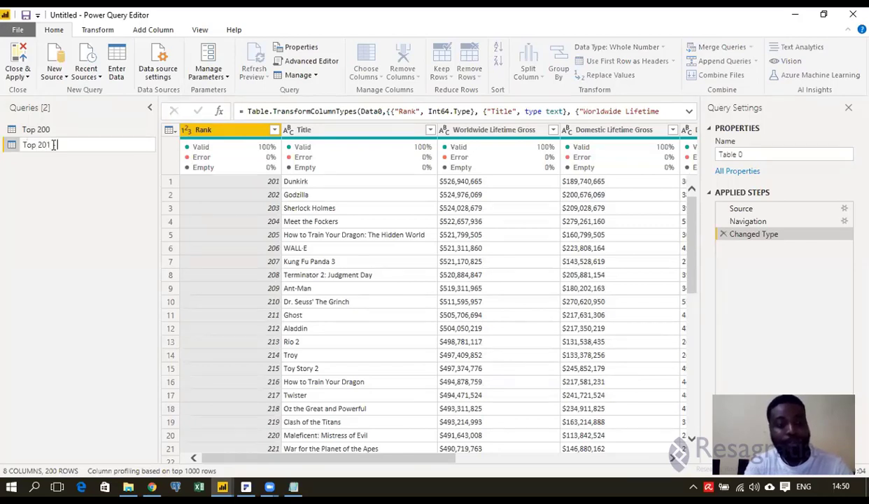
type(" - 400")
key("Return")
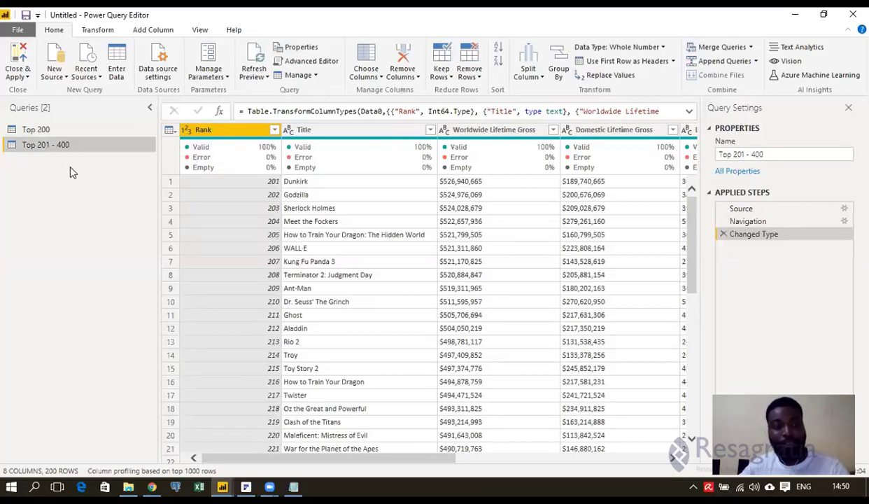
Go to Box Office Mojo's next page (ranks 401–600) and copy its offset=400 address.
key("alt+Tab")
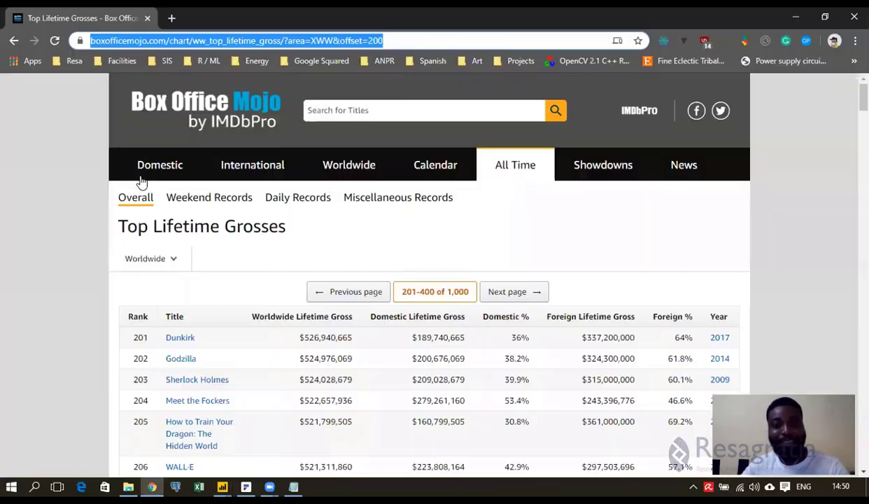
left_click(507, 293)
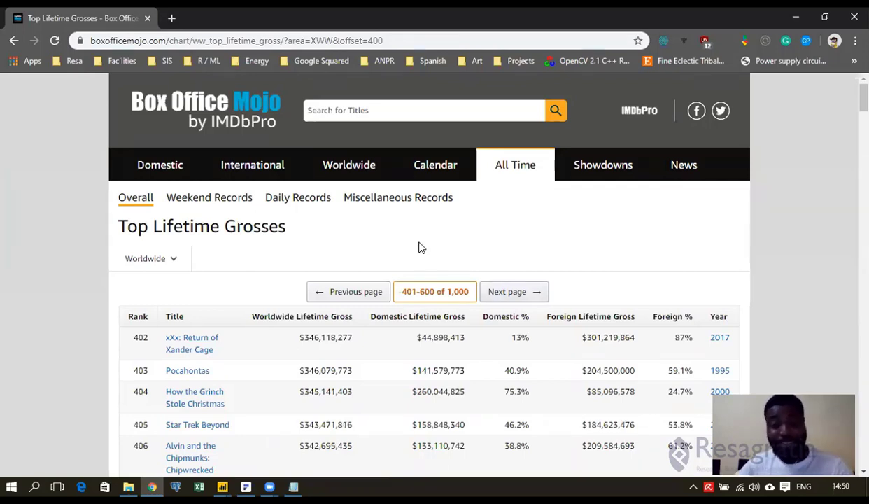
scroll(421, 247, "down", 3)
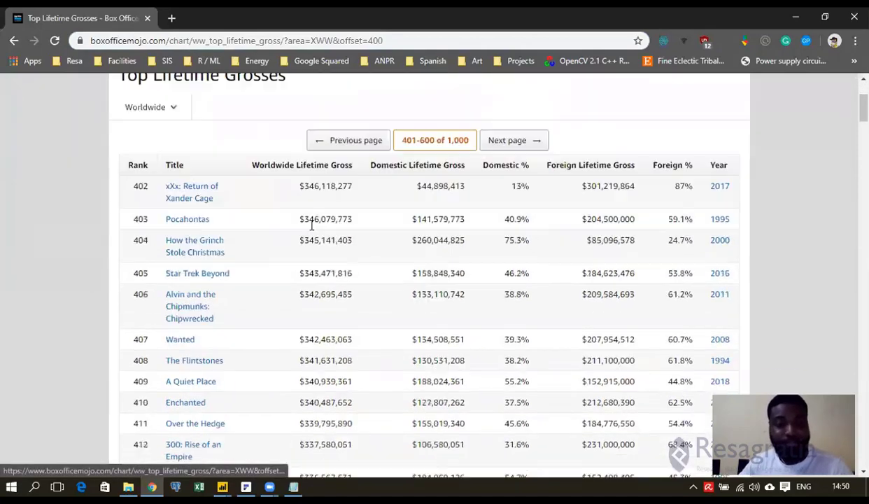
scroll(329, 228, "up", 2)
scroll(346, 228, "down", 1)
scroll(347, 229, "up", 2)
left_click(404, 40)
key("ctrl+c")
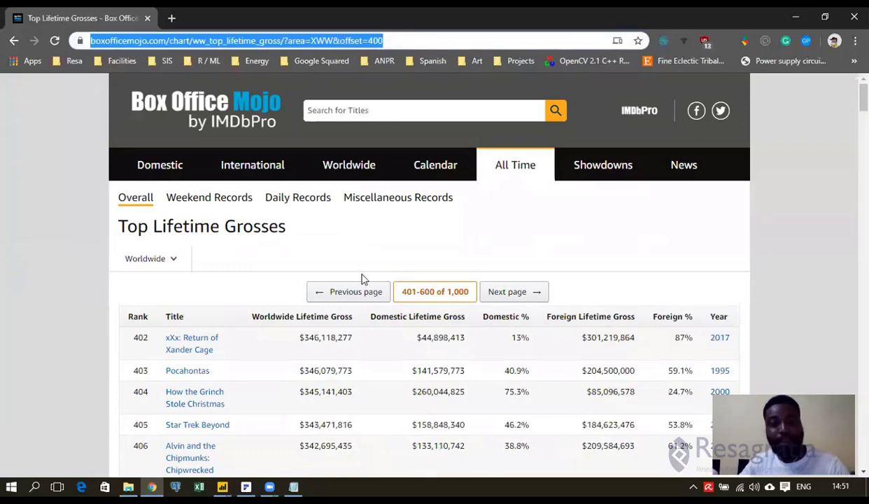
key("alt+Tab")
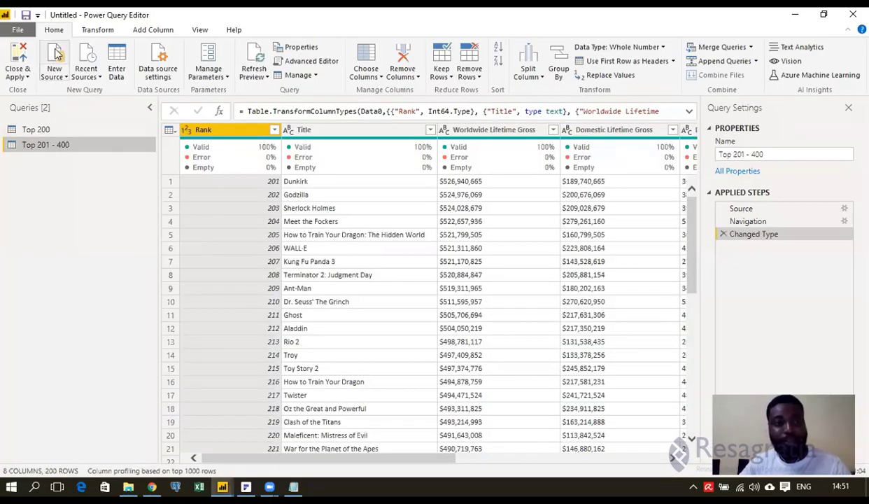
Add a new Web source using the pasted offset=400 Box Office Mojo URL.
left_click(56, 54)
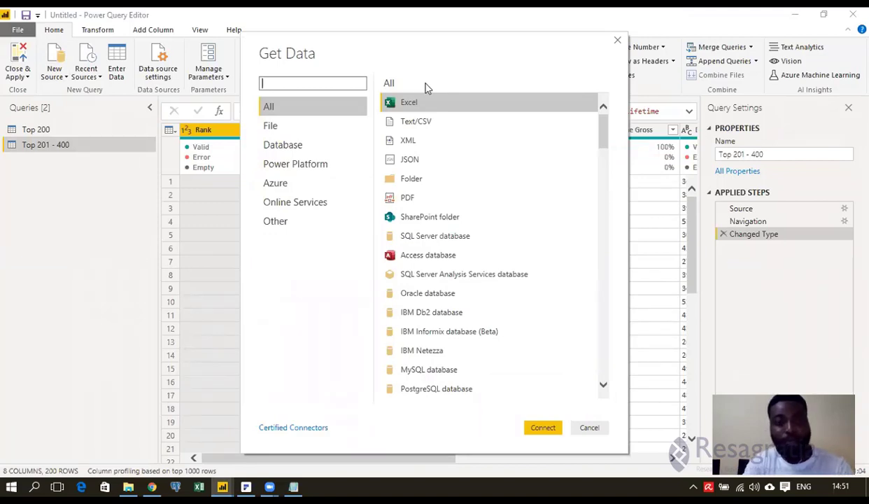
type("web")
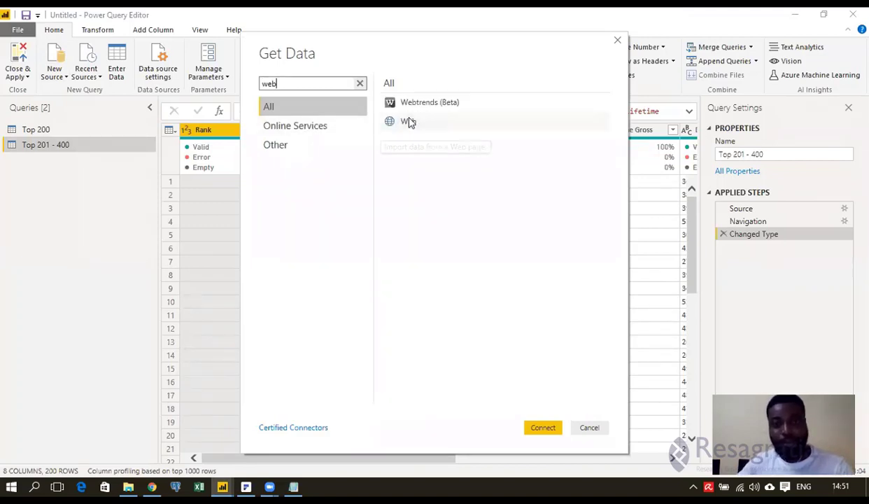
double_click(408, 122)
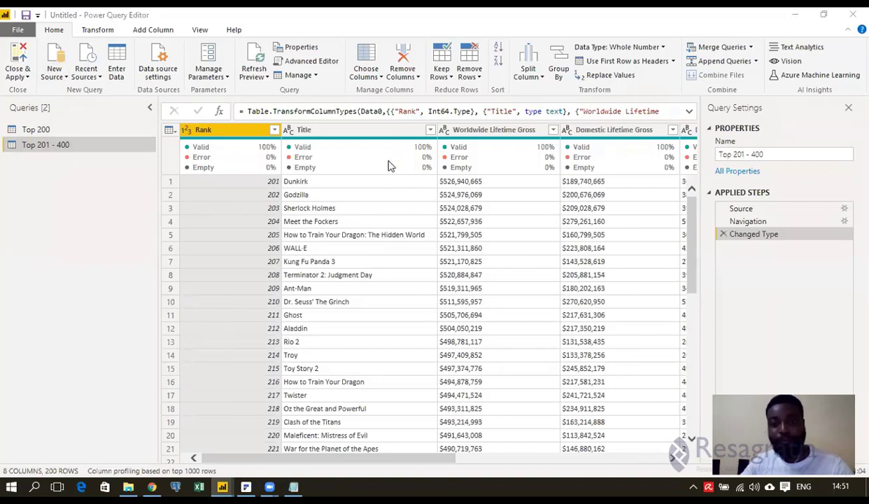
key("ctrl+v")
left_click(571, 287)
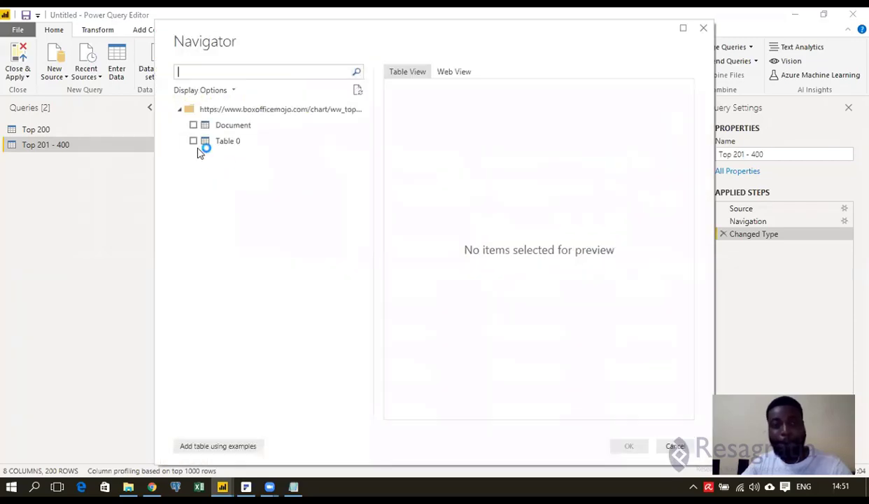
Load Table 0 from the offset=400 page and name the query 'Top 401 - 600'.
left_click(193, 141)
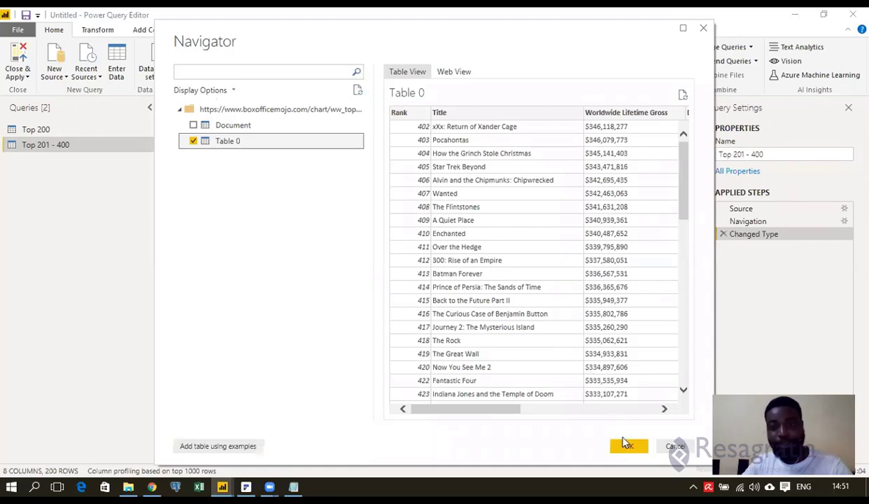
left_click(628, 446)
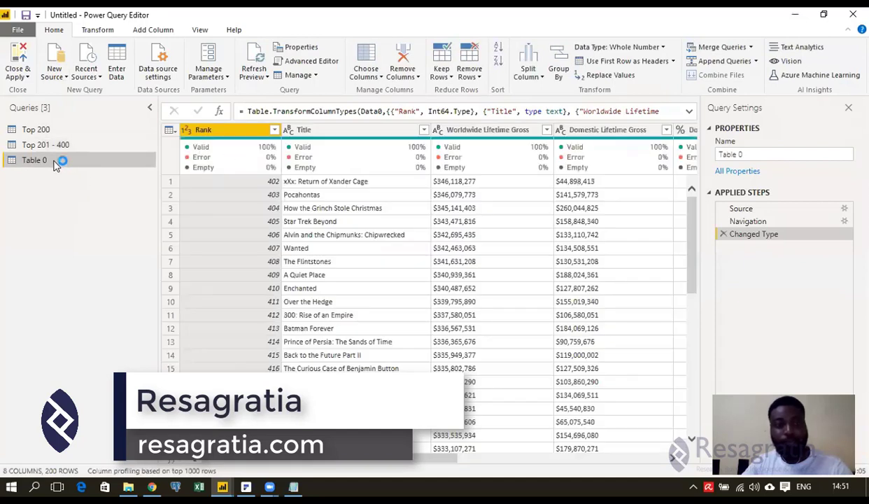
double_click(56, 160)
type("Top 401")
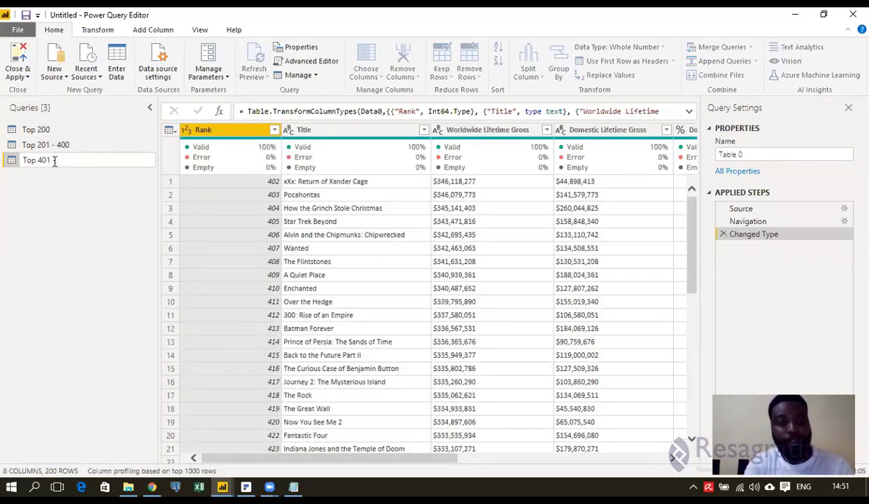